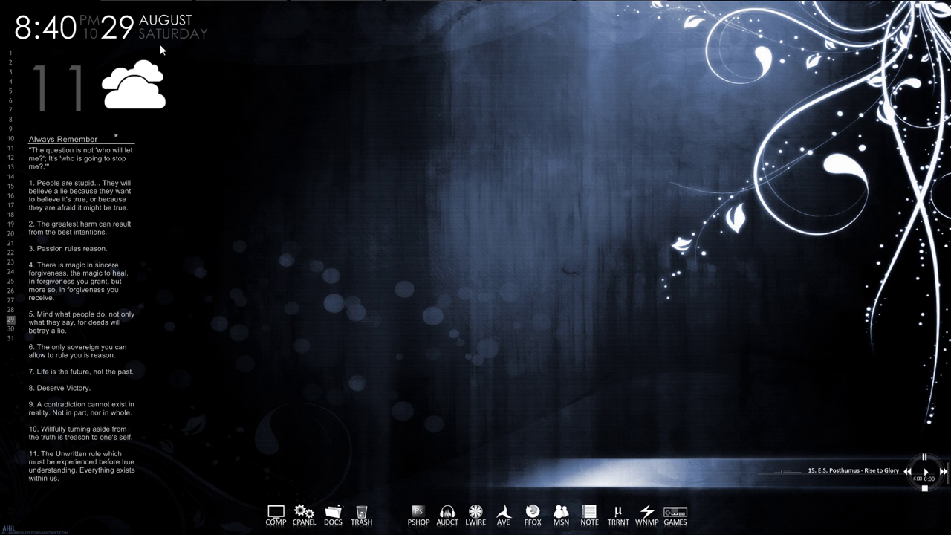
# Step: Start playback in the desktop music player and raise the system volume
pyautogui.click(926, 474)
pyautogui.press('XF86AudioRaiseVolume')
# Step: In Firefox, search Google for "Rainmeter" and open the Rainmeter.net result
pyautogui.click(533, 511)
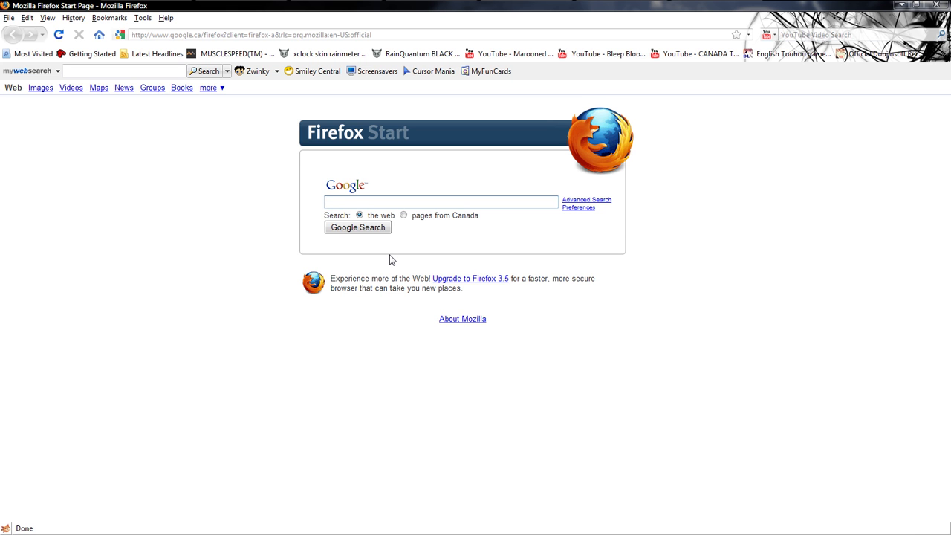
pyautogui.write('Rainmeter')
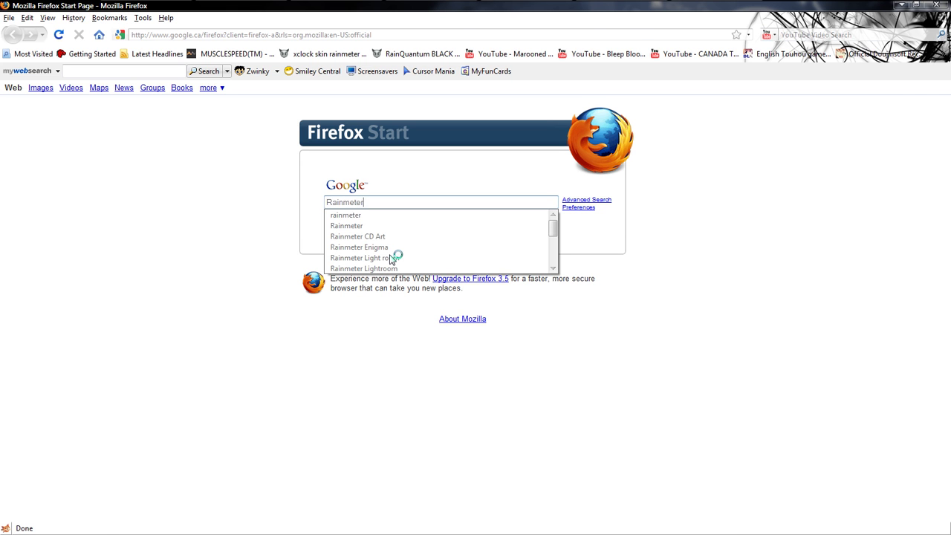
pyautogui.press('Return')
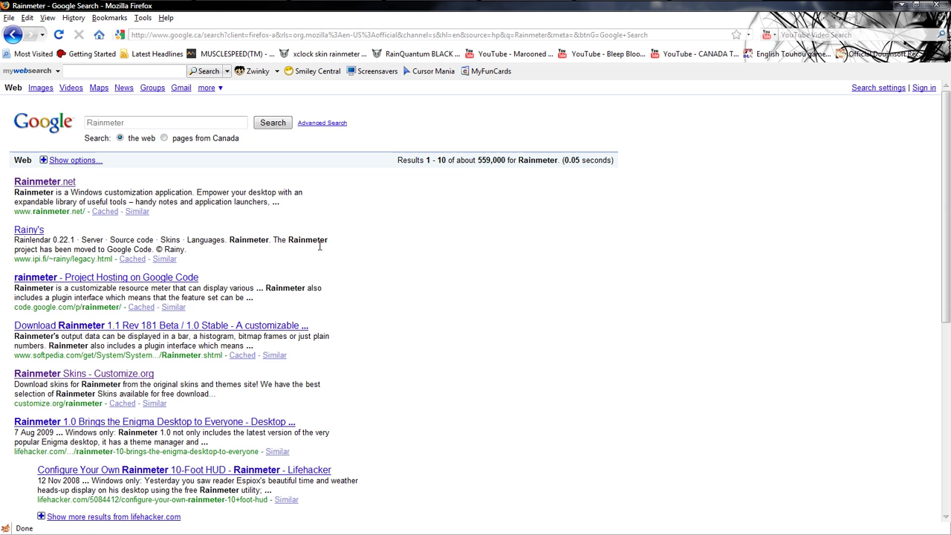
pyautogui.click(65, 185)
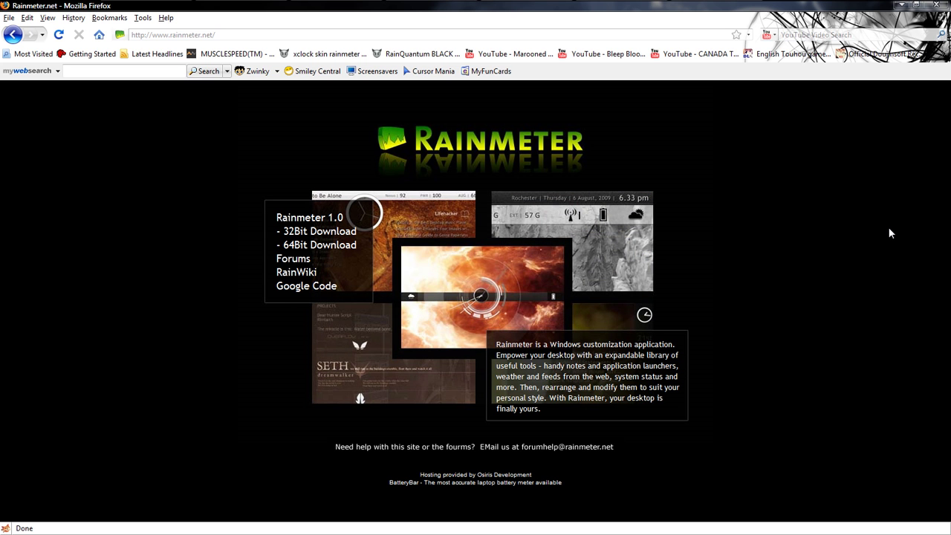
# Step: Load Rainmeter's Tranquil Bar-C.ini skin and move the bar to an empty area of the desktop above the dock icons
pyautogui.moveTo(897, 4)
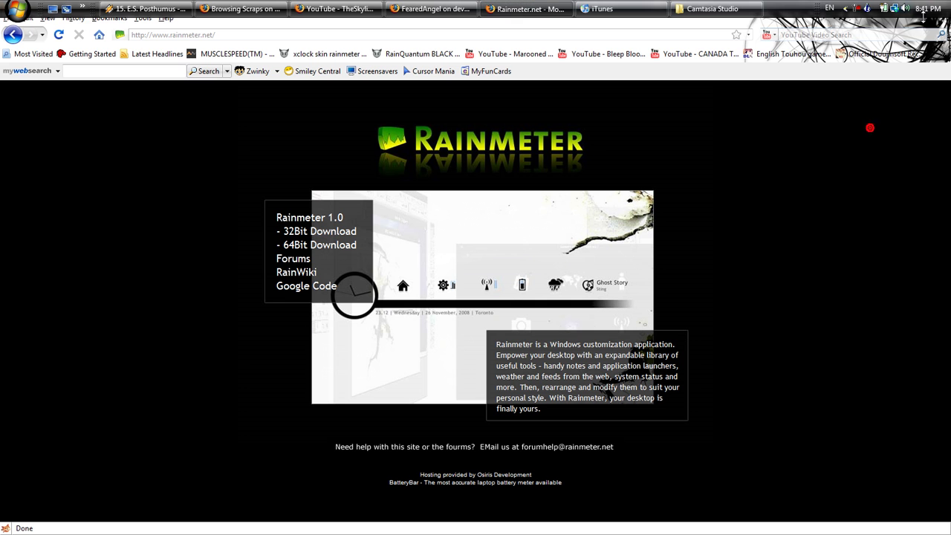
pyautogui.rightClick(869, 10)
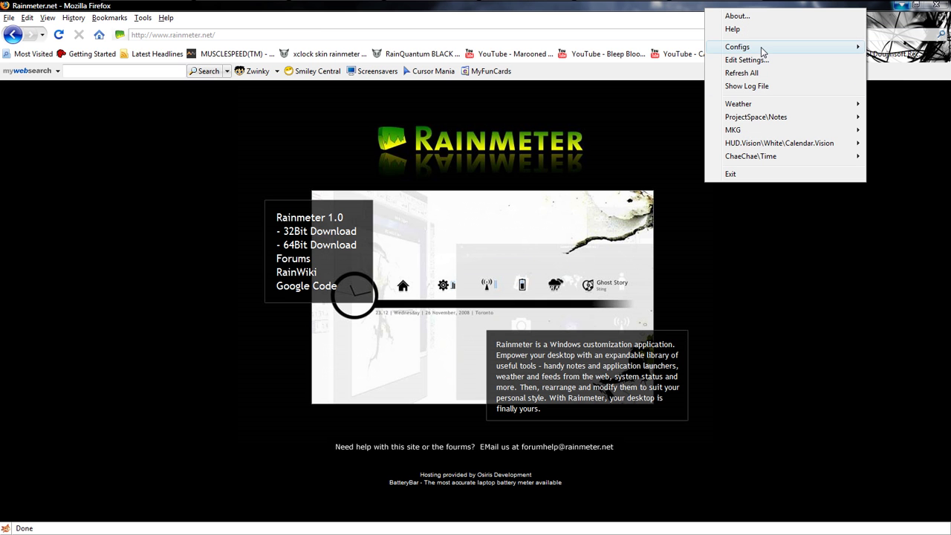
pyautogui.moveTo(762, 51)
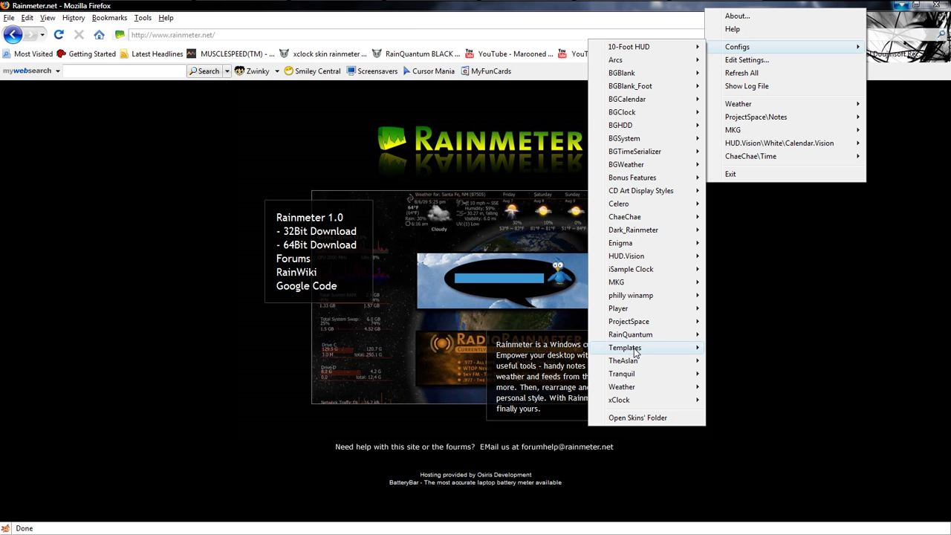
pyautogui.moveTo(635, 375)
pyautogui.moveTo(778, 377)
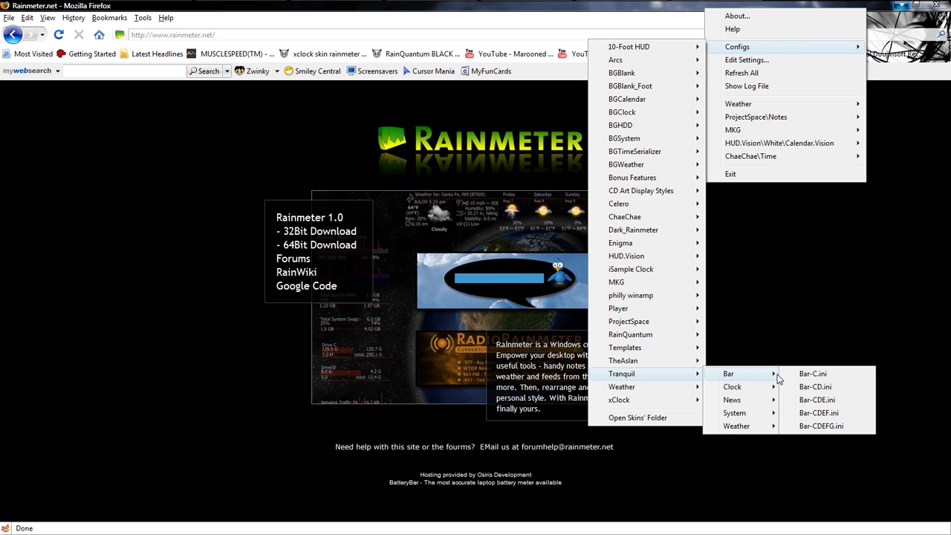
pyautogui.click(809, 373)
pyautogui.click(899, 7)
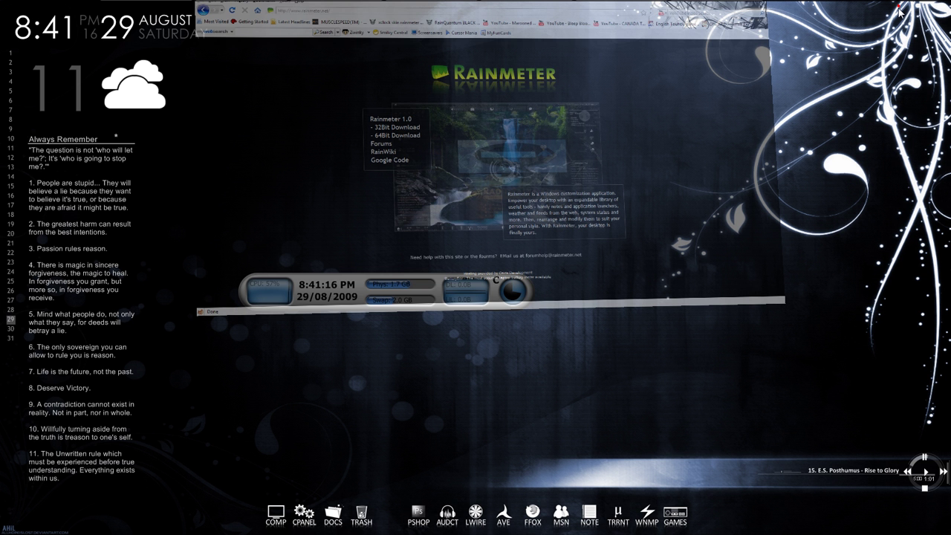
pyautogui.moveTo(442, 295); pyautogui.dragTo(643, 403)
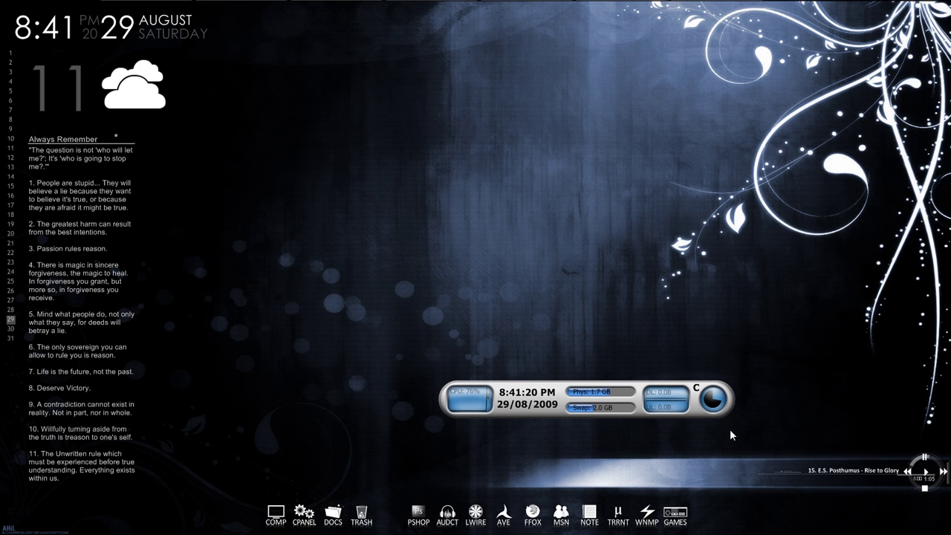
# Step: Skip ahead through the playlist to the E.S. Posthumus track Marunae in the desktop music player
pyautogui.click(941, 472)
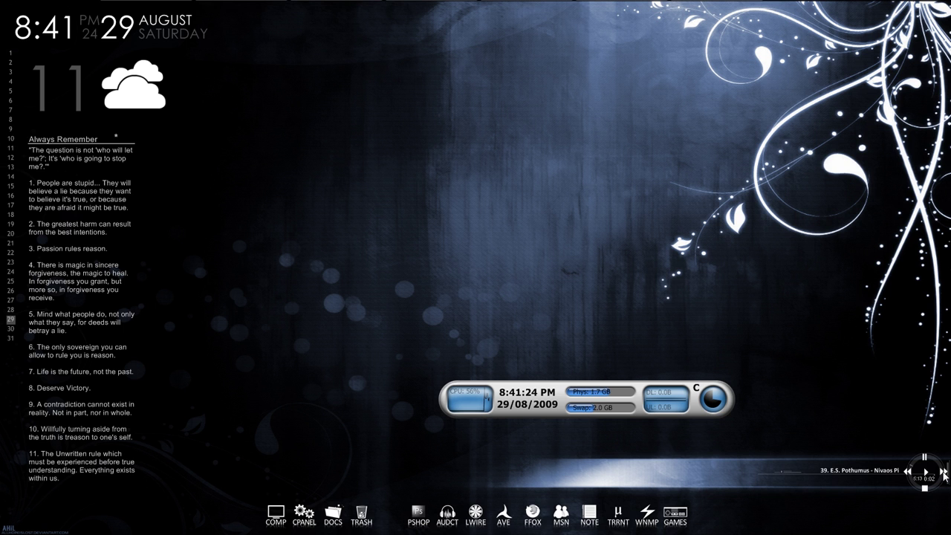
pyautogui.click(941, 472)
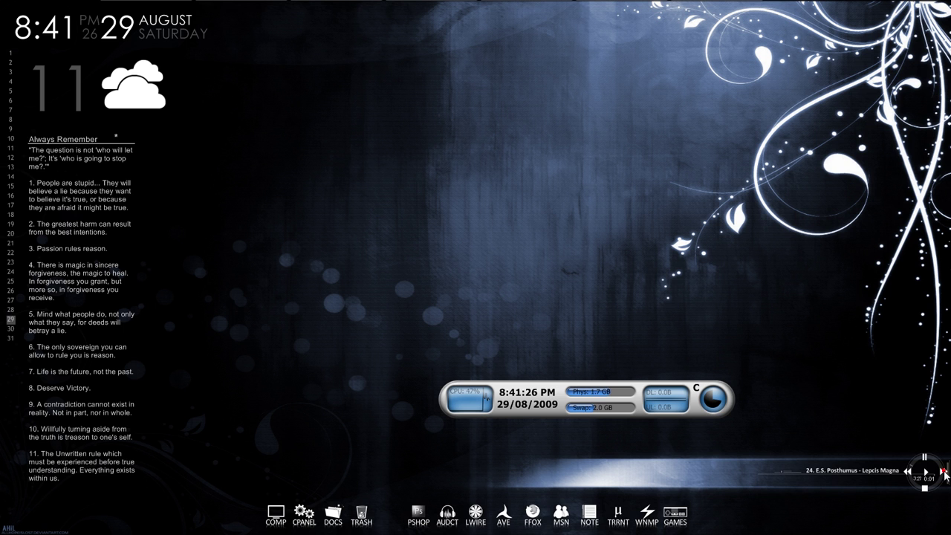
pyautogui.click(942, 472)
pyautogui.click(941, 472)
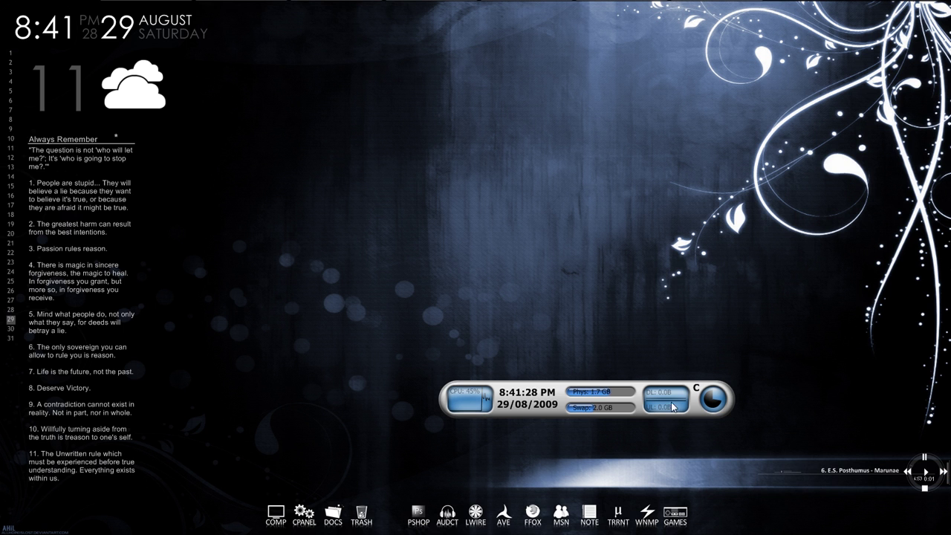
# Step: Close the Tranquil Bar skin on the desktop
pyautogui.rightClick(556, 394)
pyautogui.moveTo(615, 492)
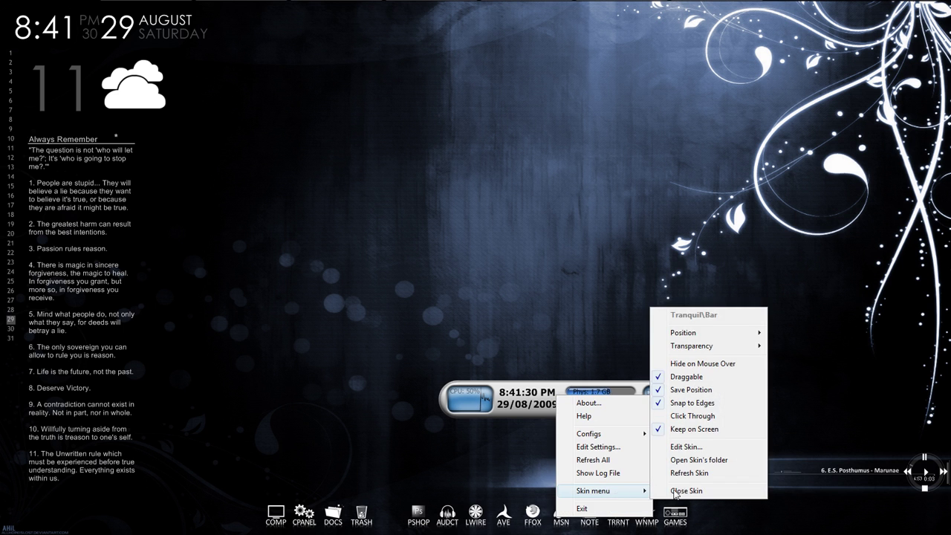
pyautogui.click(705, 492)
# Step: Skip ahead to the E.S. Posthumus track Pompeii in the desktop music player
pyautogui.click(942, 472)
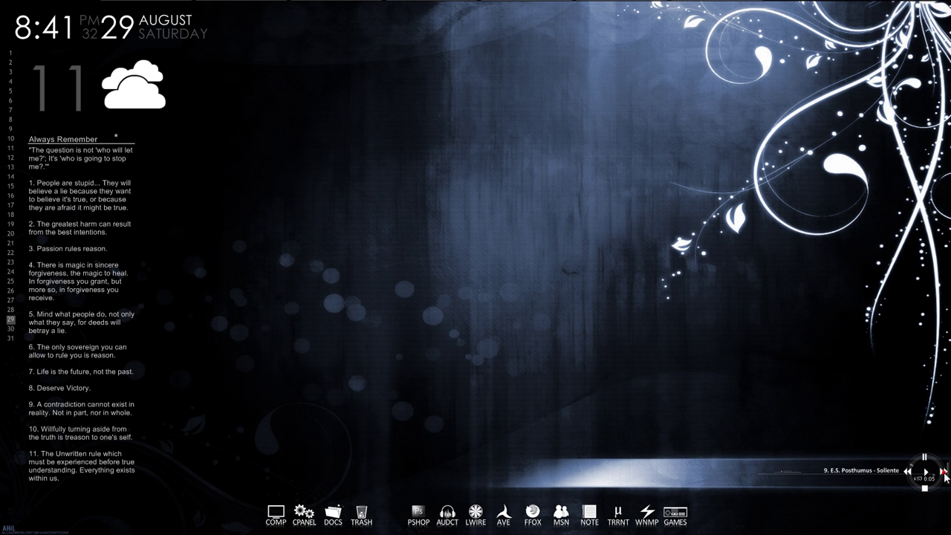
pyautogui.click(941, 472)
pyautogui.click(942, 472)
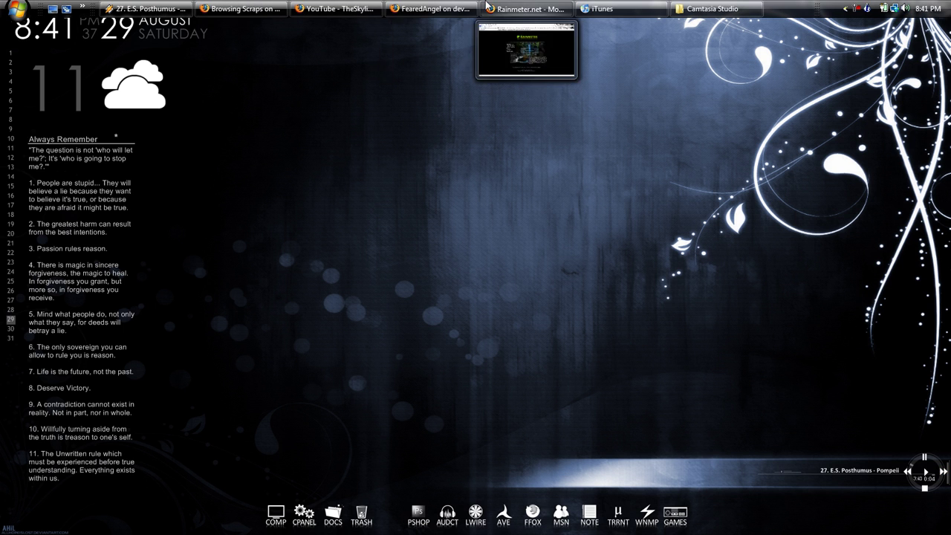
# Step: Switch back to the Rainmeter.net window in Firefox and set the browser's search engine to Google
pyautogui.click(521, 10)
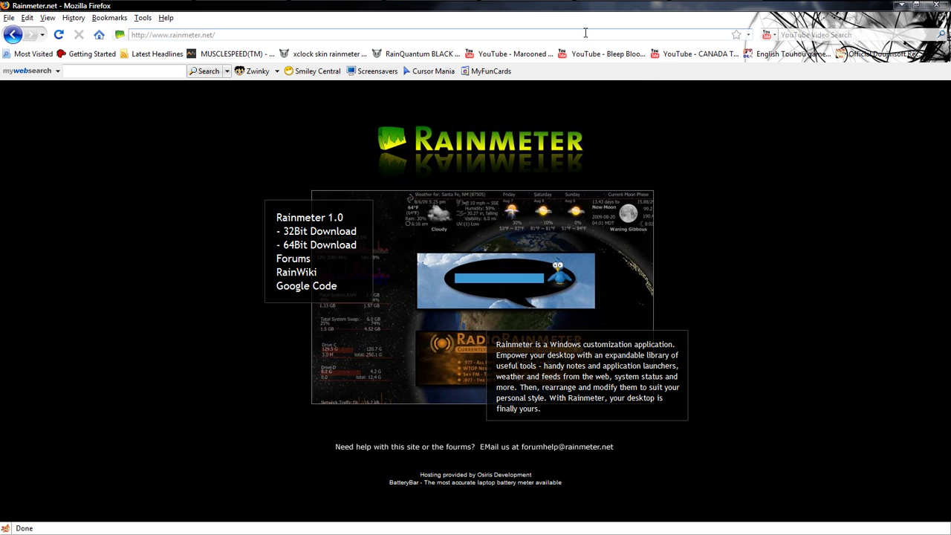
pyautogui.click(772, 35)
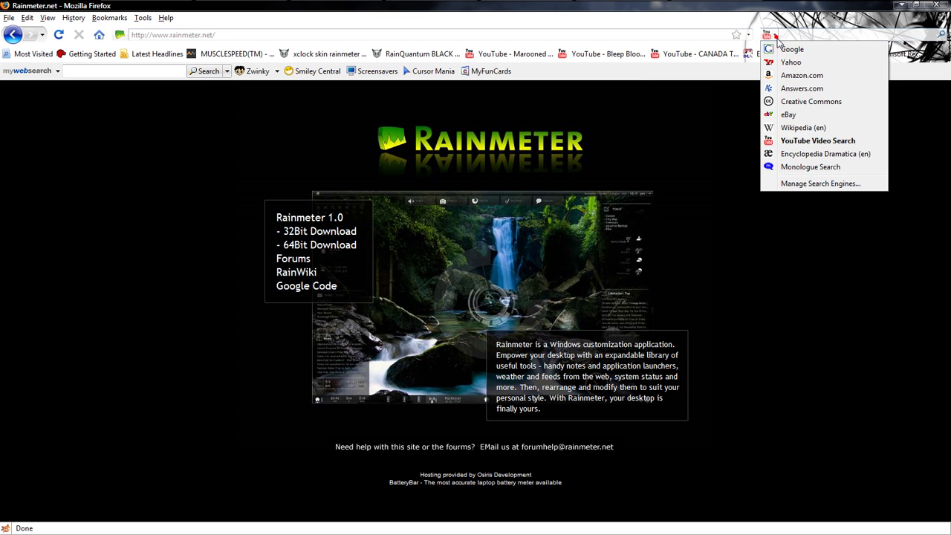
pyautogui.click(787, 50)
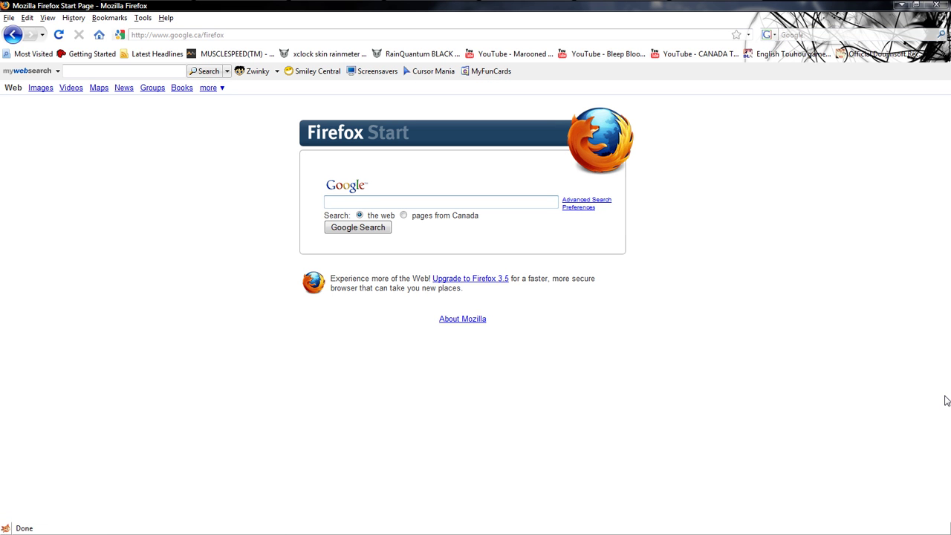
# Step: Search Google for "Rainmeter skins" and open the "Browsing Rainmeter on deviantART" result
pyautogui.write('Rainmeter')
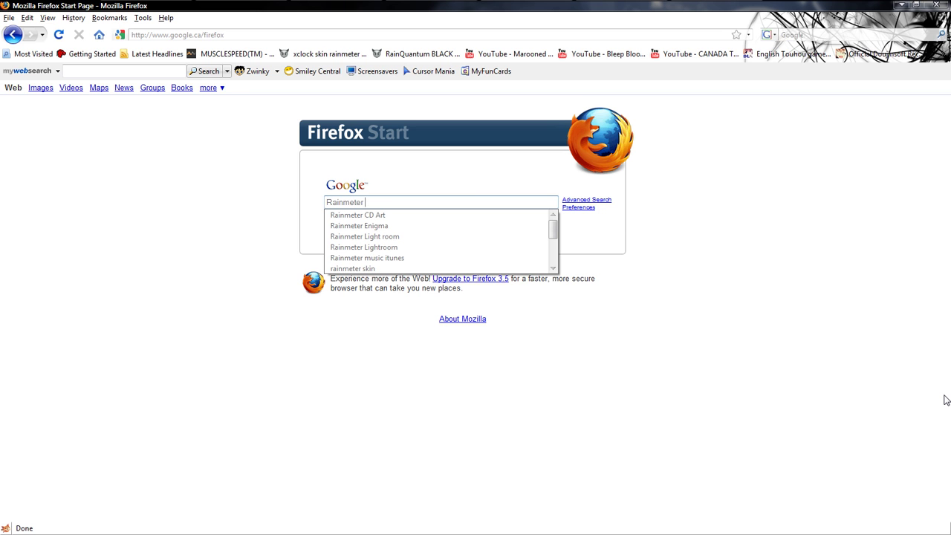
pyautogui.write(' skins')
pyautogui.press('Return')
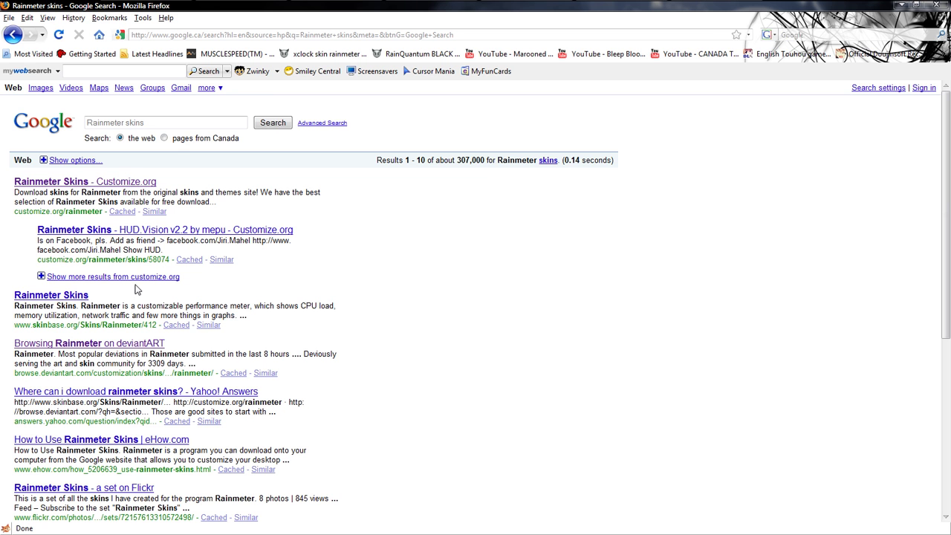
pyautogui.click(105, 345)
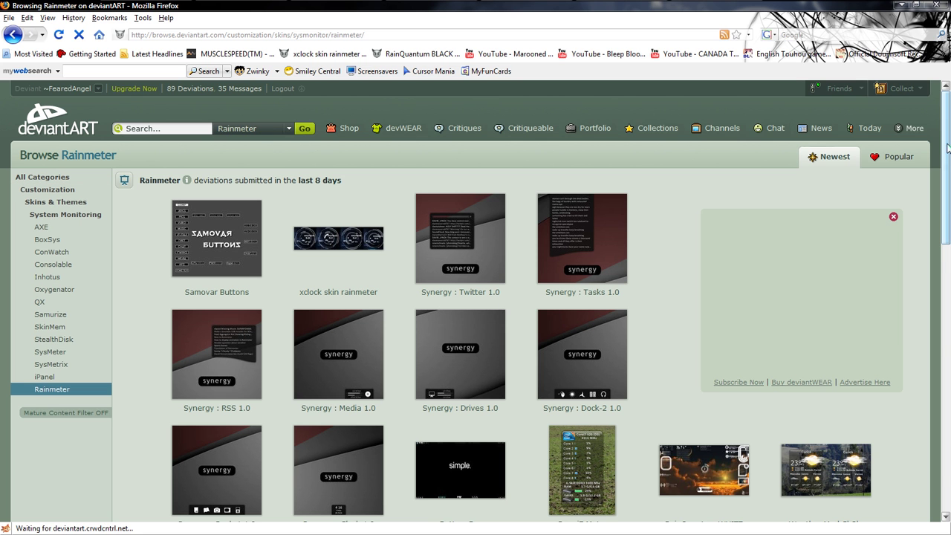
# Step: Browse to the second page of the newest Rainmeter deviations and open the Beast and Tame skin
pyautogui.moveTo(949, 333); pyautogui.dragTo(949, 386)
pyautogui.scroll(6, 948, 386)
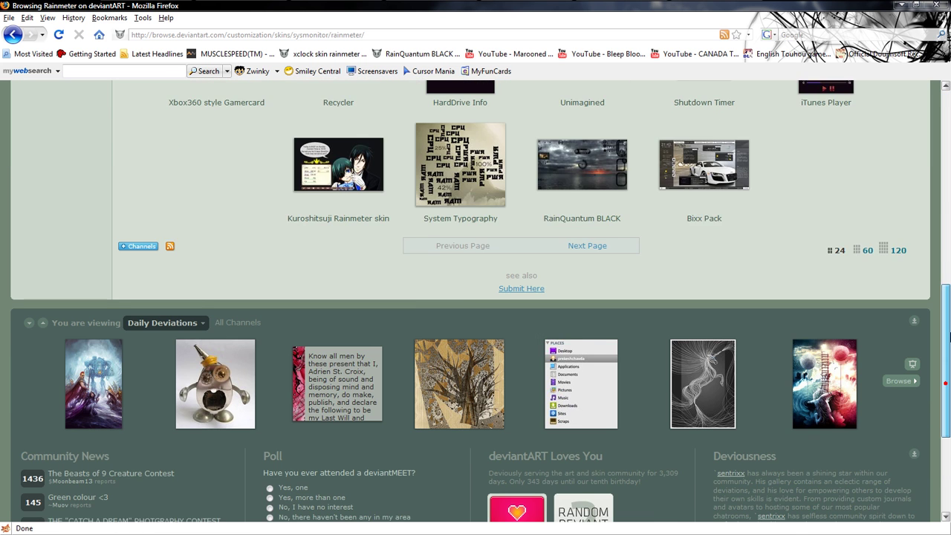
pyautogui.click(592, 393)
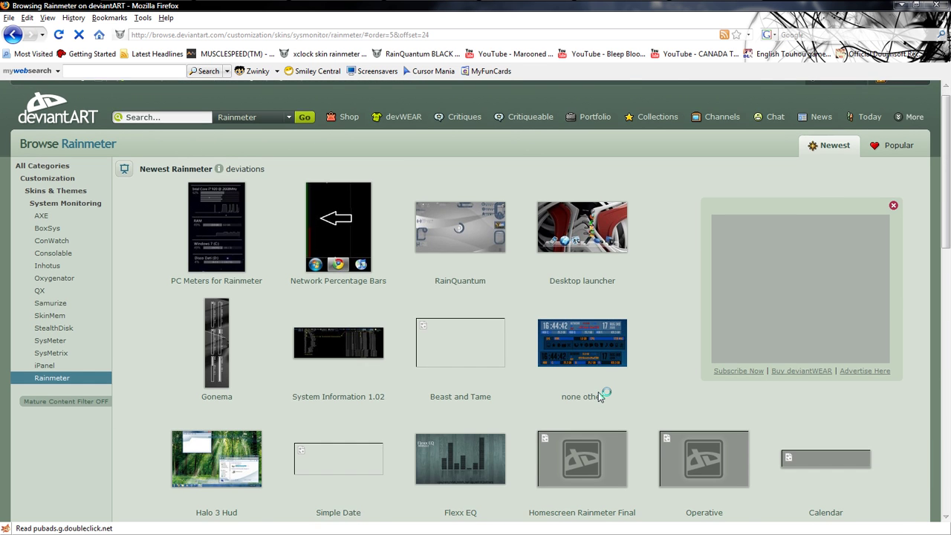
pyautogui.scroll(-5, 599, 394)
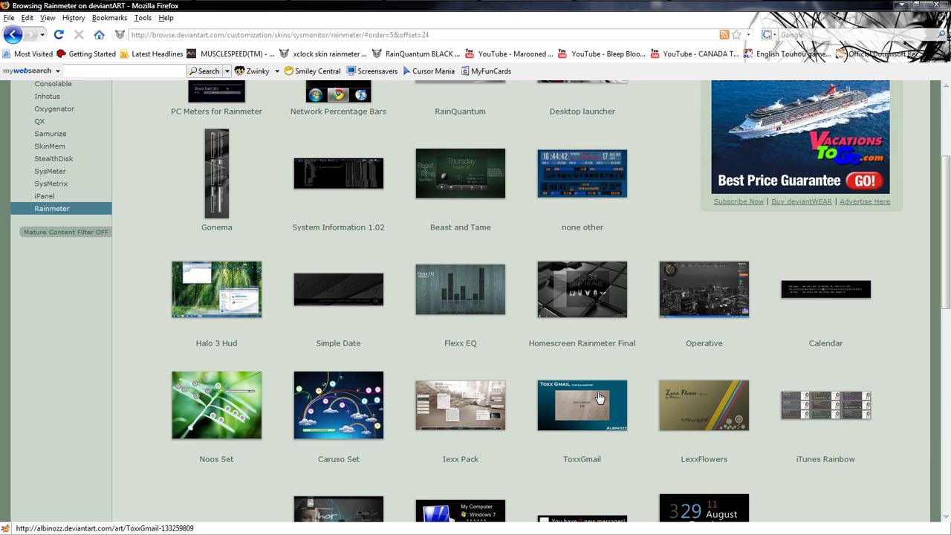
pyautogui.click(473, 184)
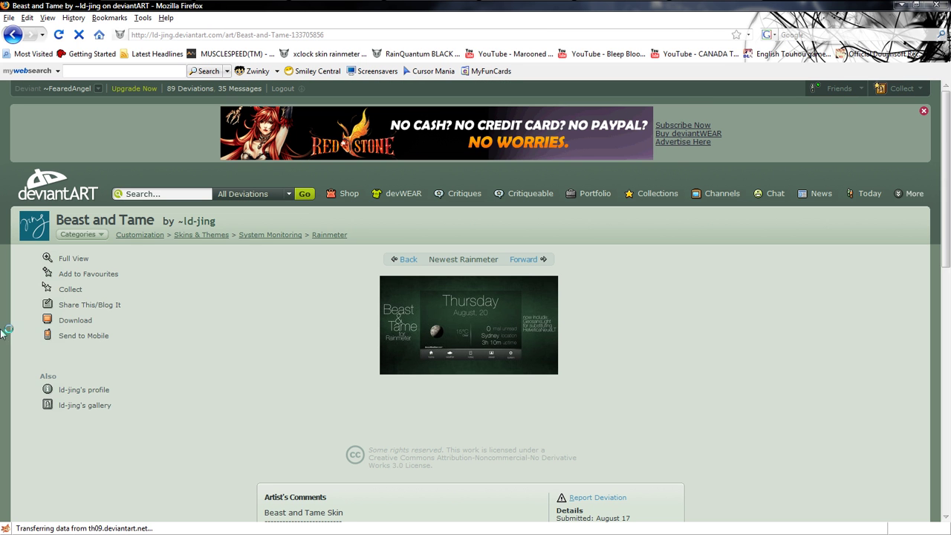
# Step: Download the Beast and Tame archive, opening it with WinRAR, and dismiss the licence purchase reminder
pyautogui.click(72, 327)
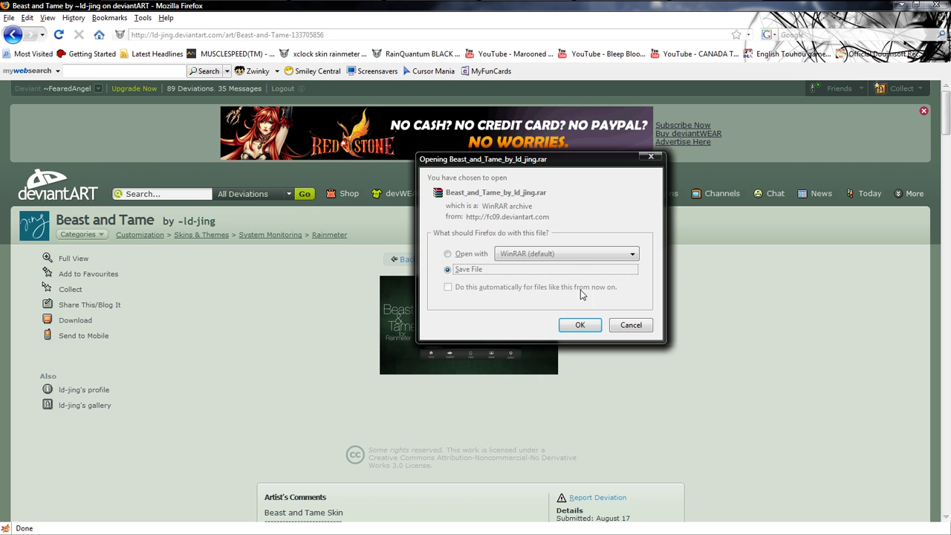
pyautogui.click(457, 253)
pyautogui.click(579, 324)
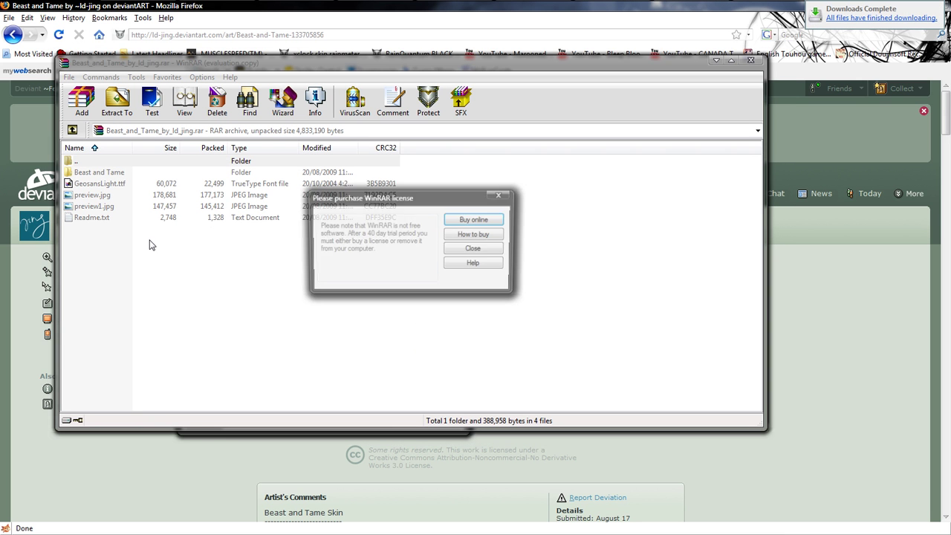
pyautogui.click(468, 248)
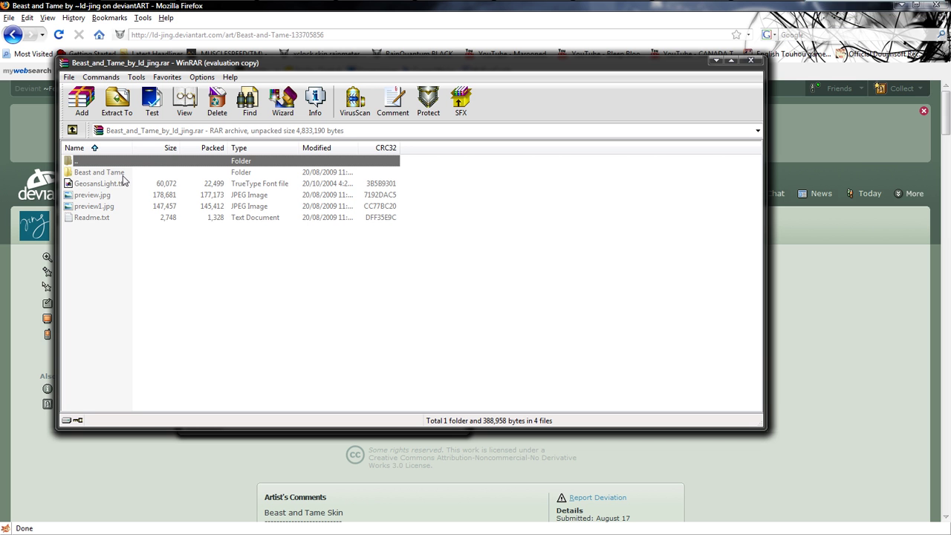
# Step: Read through the archive's Readme.txt down to the credits, and minimize it
pyautogui.doubleClick(101, 218)
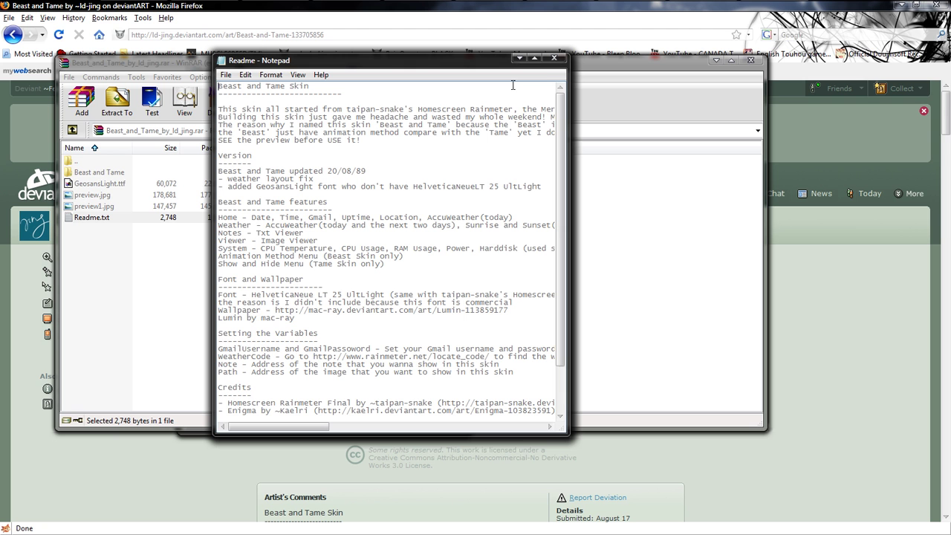
pyautogui.moveTo(561, 134); pyautogui.dragTo(567, 190)
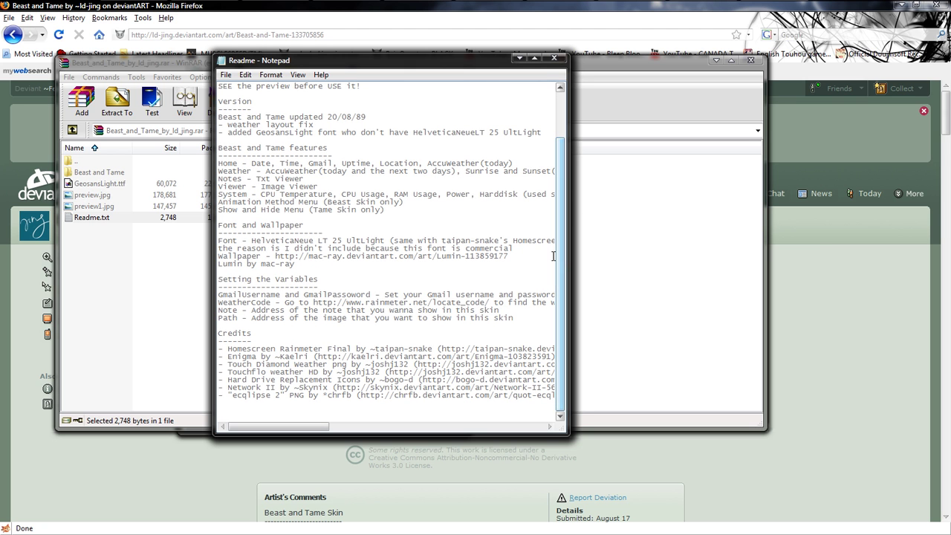
pyautogui.click(519, 58)
# Step: Extract the archive's Beast and Tame folder into the Documents\Rainmeter\Skins folder
pyautogui.click(105, 172)
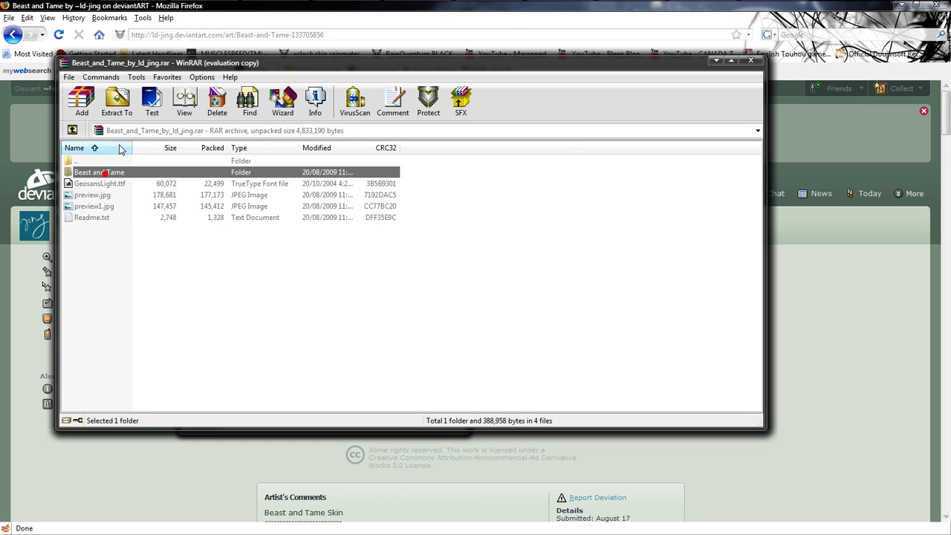
pyautogui.click(117, 104)
pyautogui.click(410, 187)
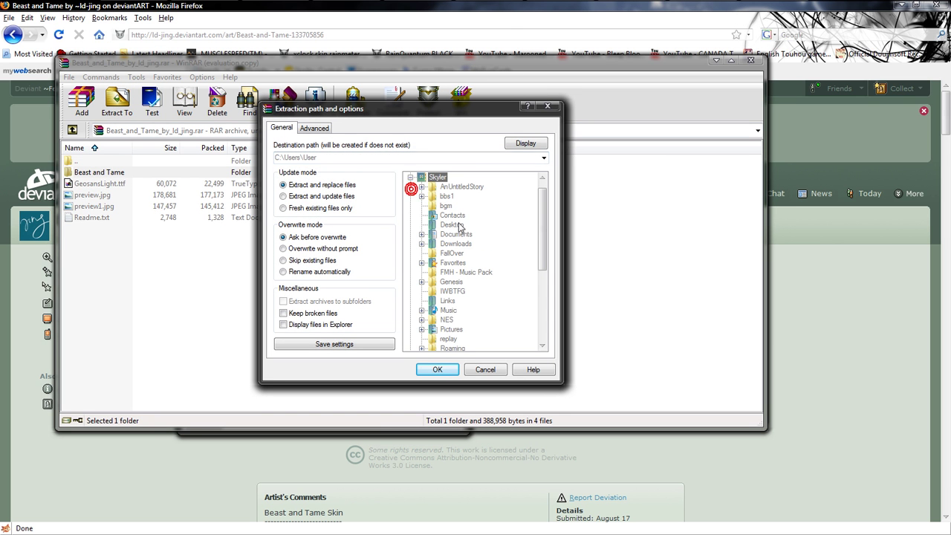
pyautogui.click(410, 185)
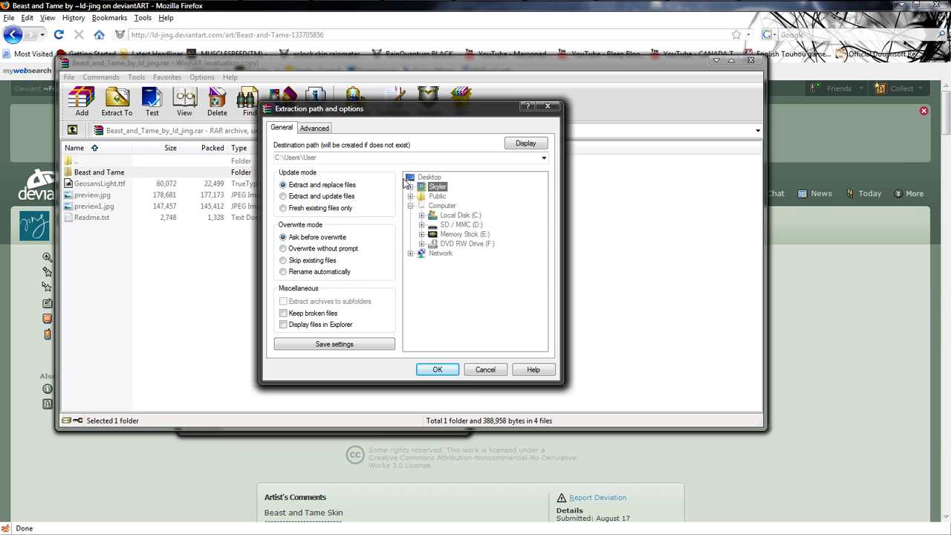
pyautogui.click(410, 186)
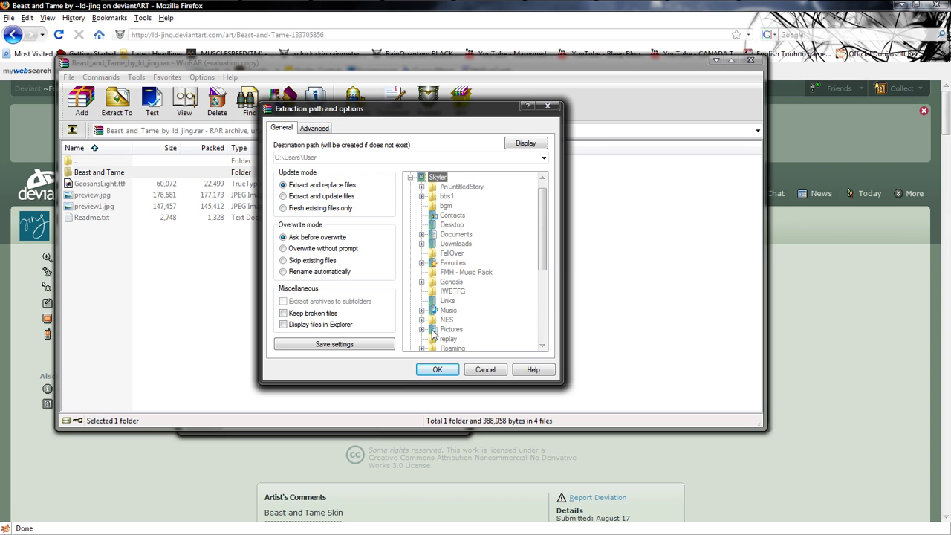
pyautogui.click(421, 235)
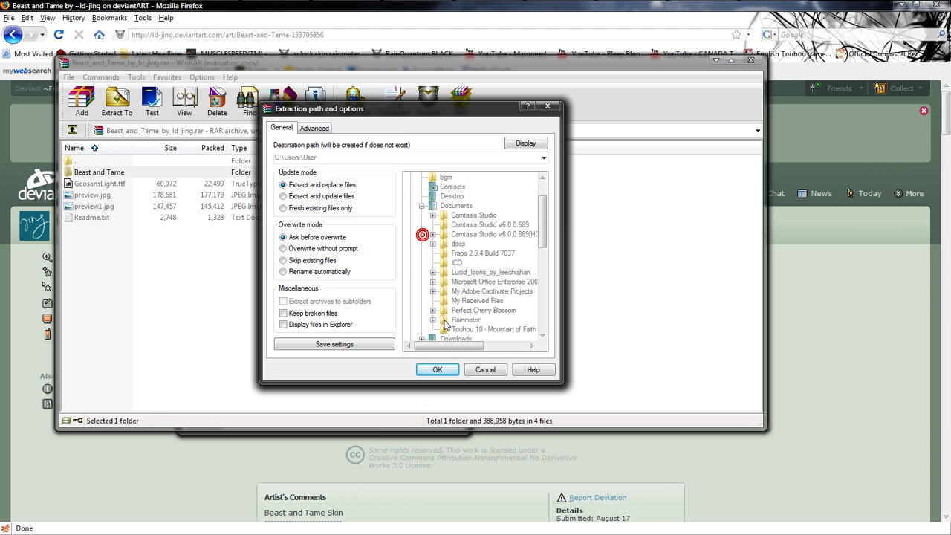
pyautogui.click(467, 320)
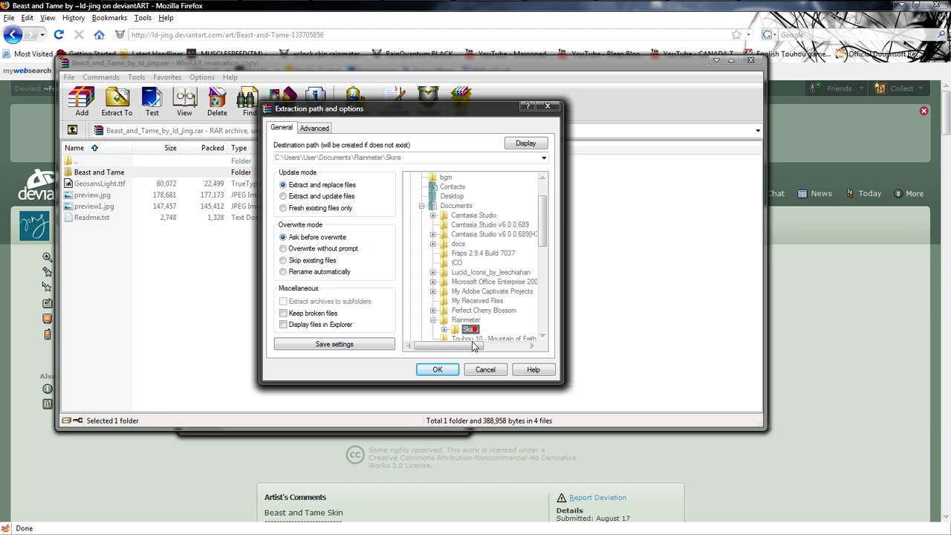
pyautogui.click(439, 369)
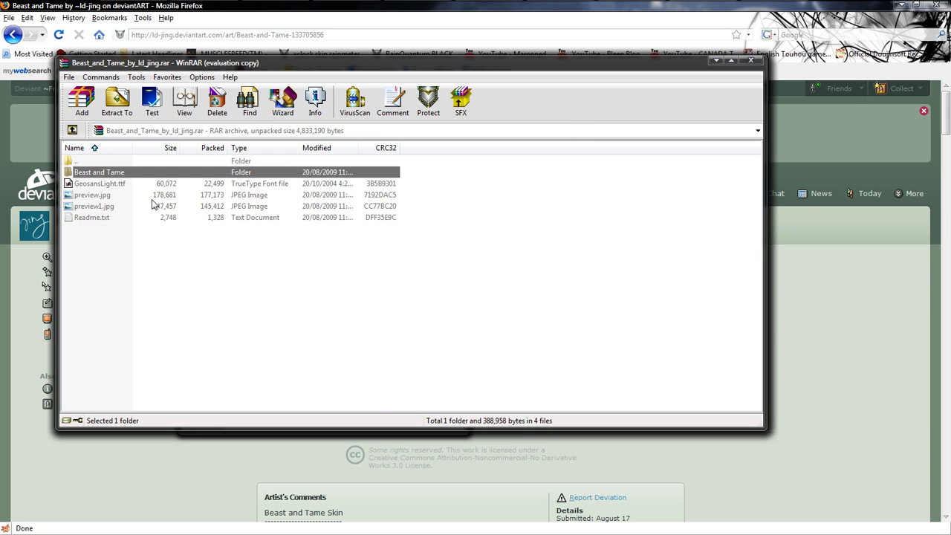
# Step: Extract the GeosansLight.ttf font file from the archive to the Desktop
pyautogui.click(115, 184)
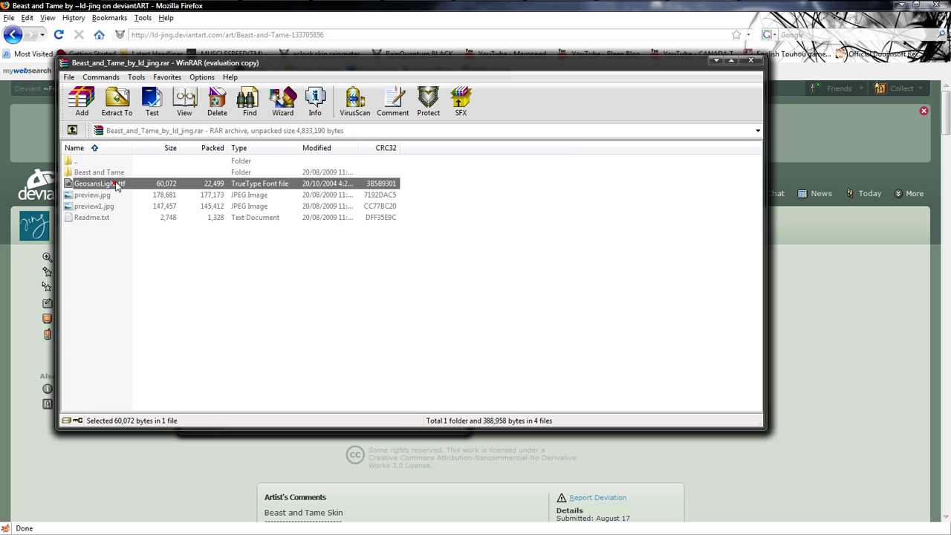
pyautogui.click(128, 106)
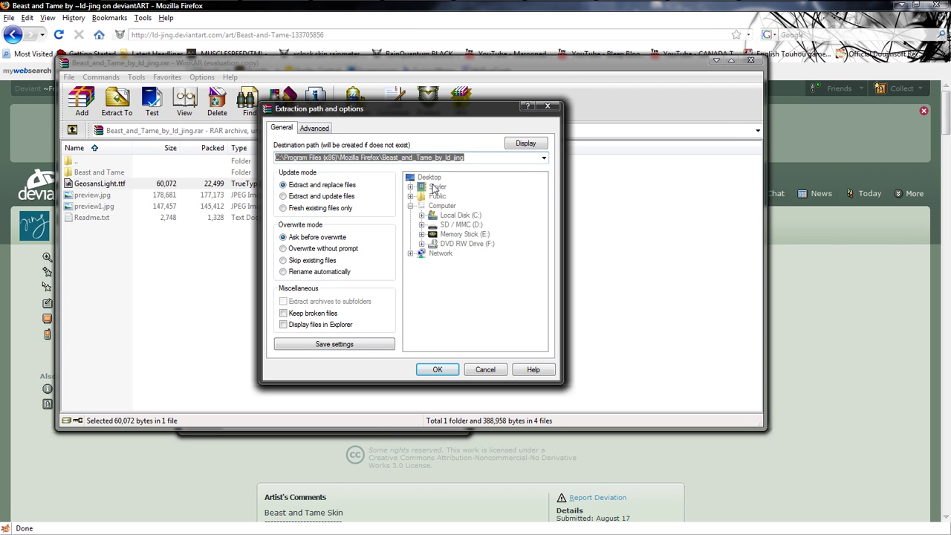
pyautogui.click(425, 178)
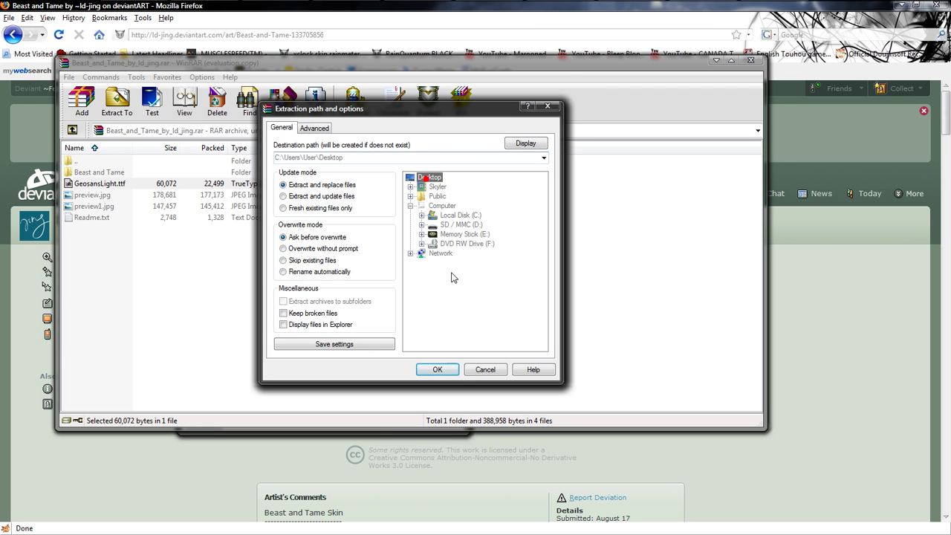
pyautogui.click(436, 369)
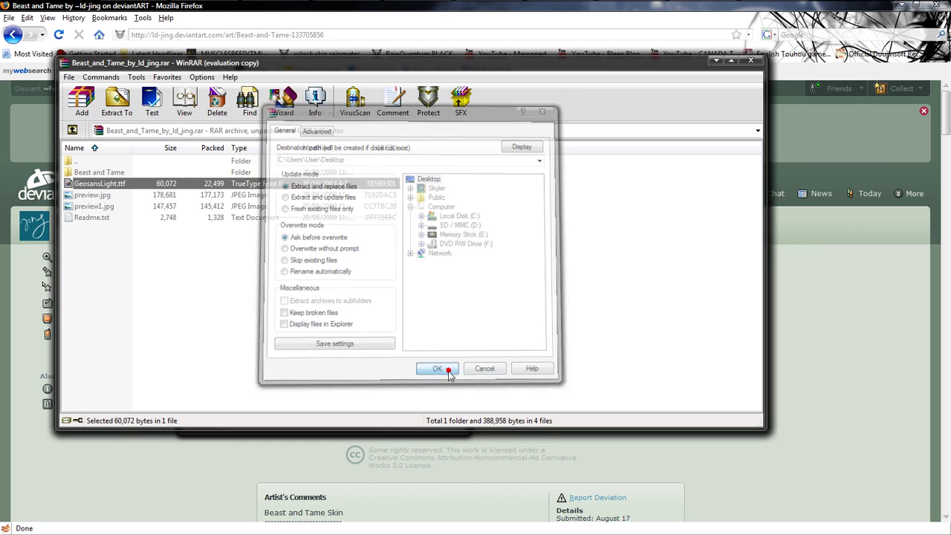
# Step: Minimize the WinRAR and Firefox windows and close the Downloads window to clear the desktop
pyautogui.click(716, 60)
pyautogui.click(900, 6)
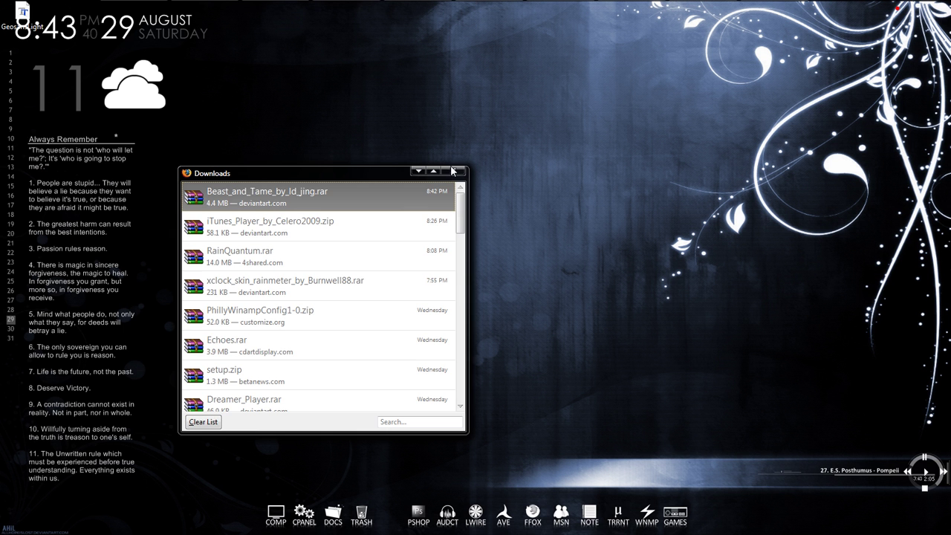
pyautogui.click(458, 170)
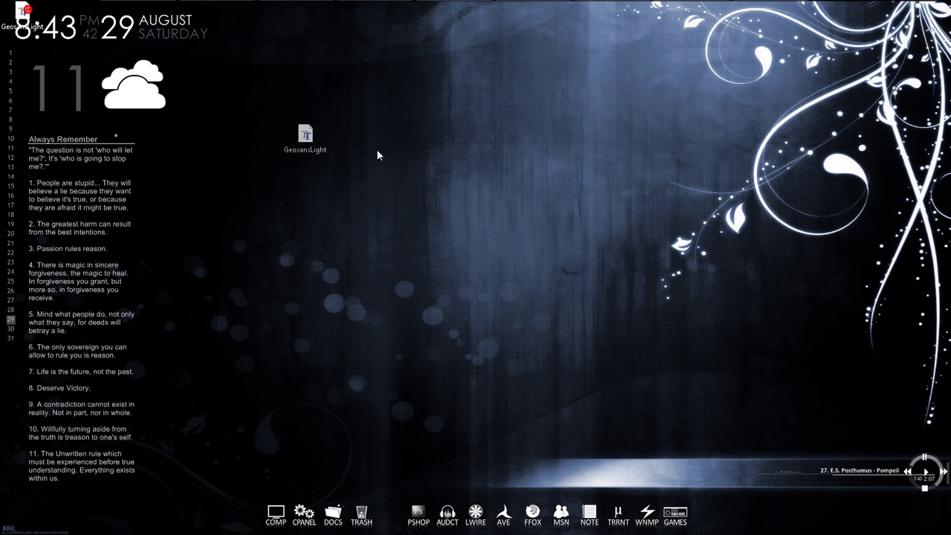
# Step: Move the GeosansLight font file to an open area of the desktop, and preview the font before closing it
pyautogui.moveTo(377, 155); pyautogui.dragTo(394, 172)
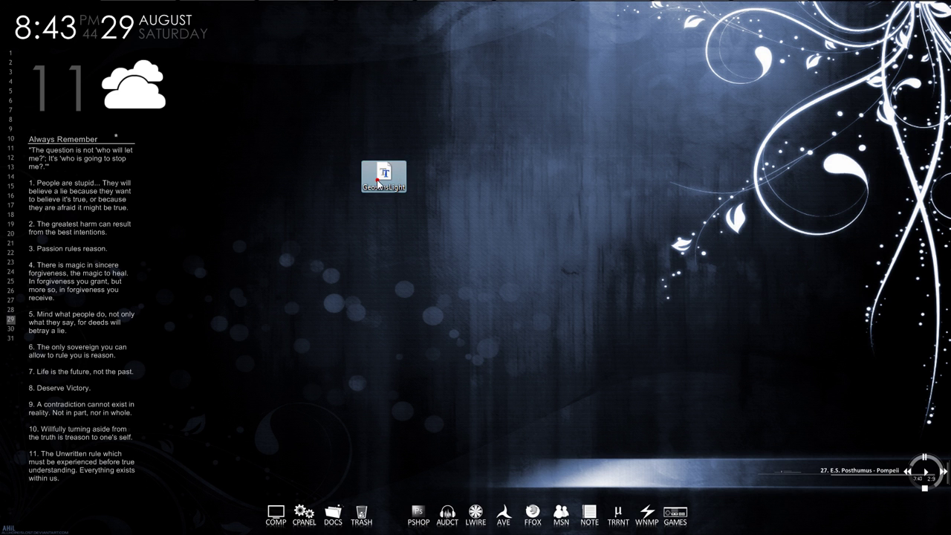
pyautogui.doubleClick(387, 173)
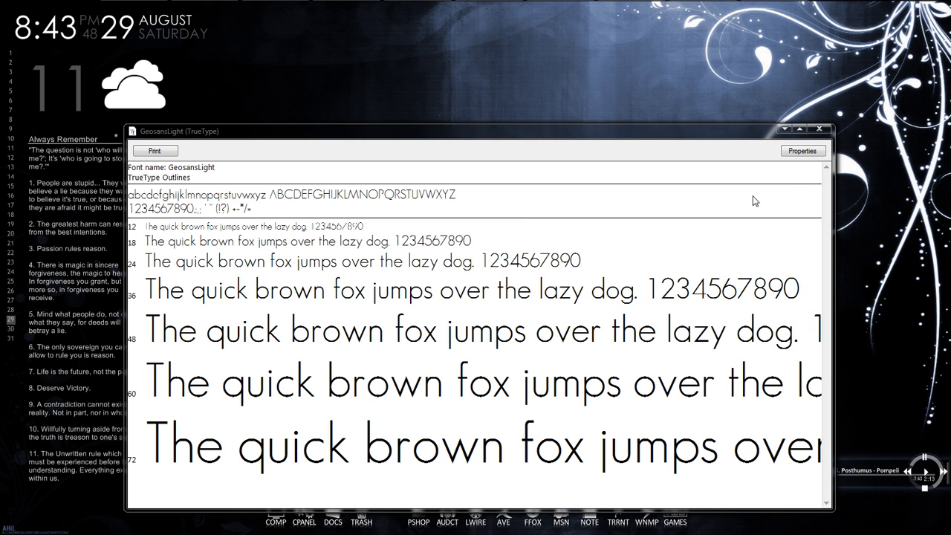
pyautogui.click(818, 129)
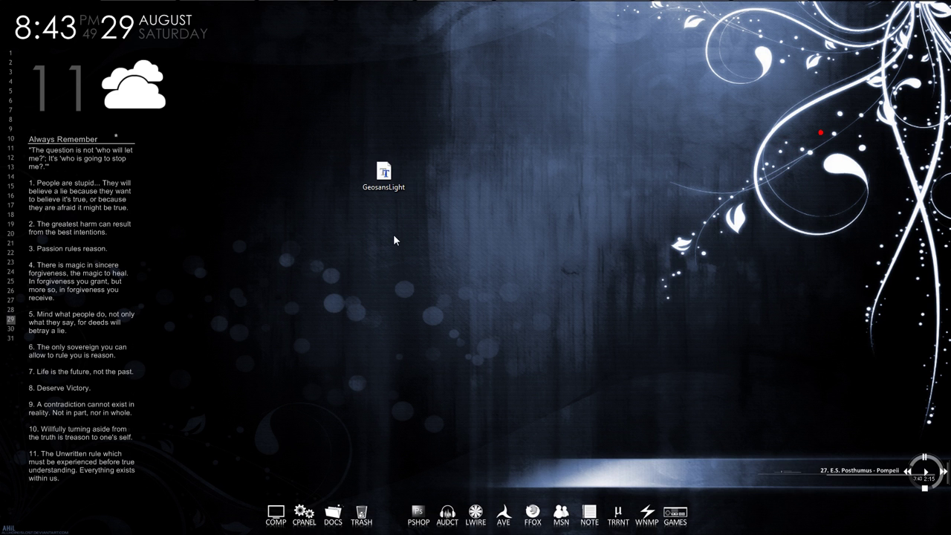
# Step: Open the Control Panel in Classic View and go to its Fonts folder
pyautogui.click(307, 508)
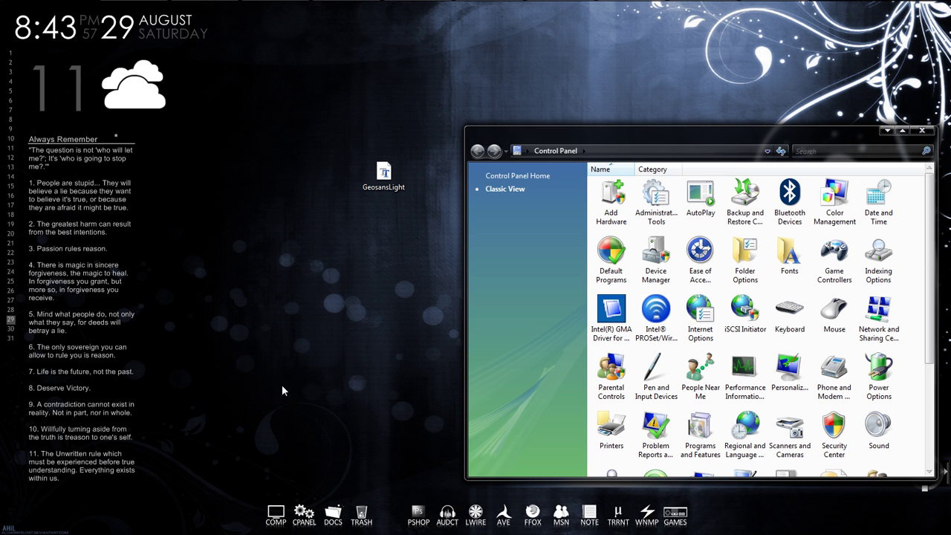
pyautogui.click(518, 176)
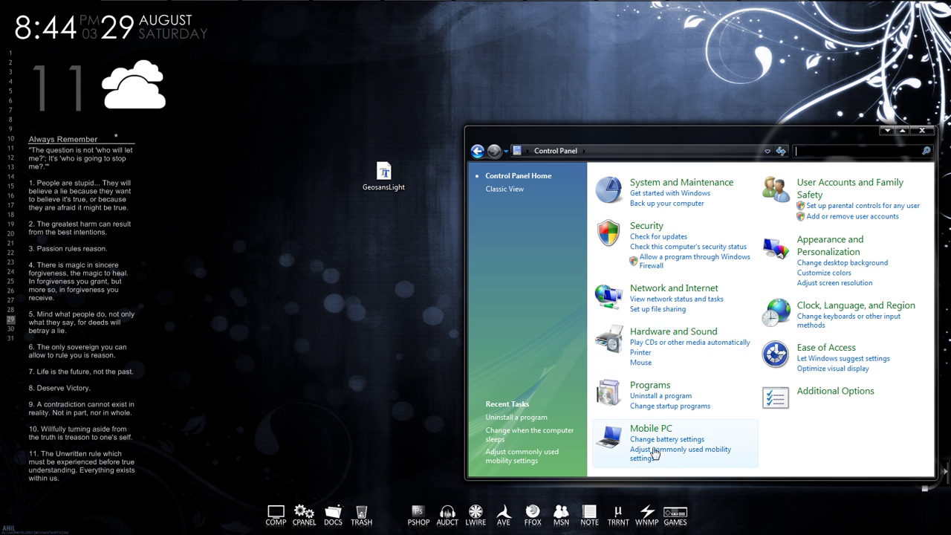
pyautogui.click(516, 189)
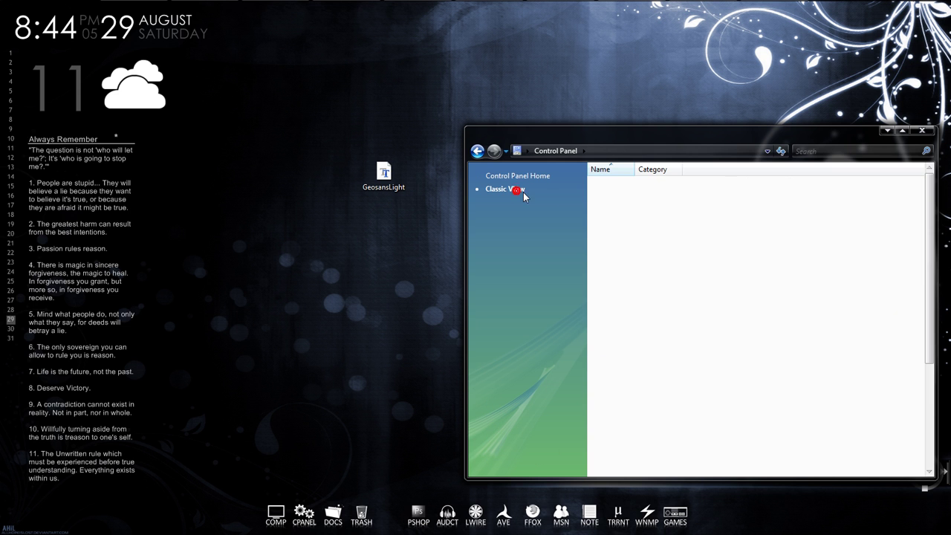
pyautogui.moveTo(930, 264); pyautogui.dragTo(928, 317)
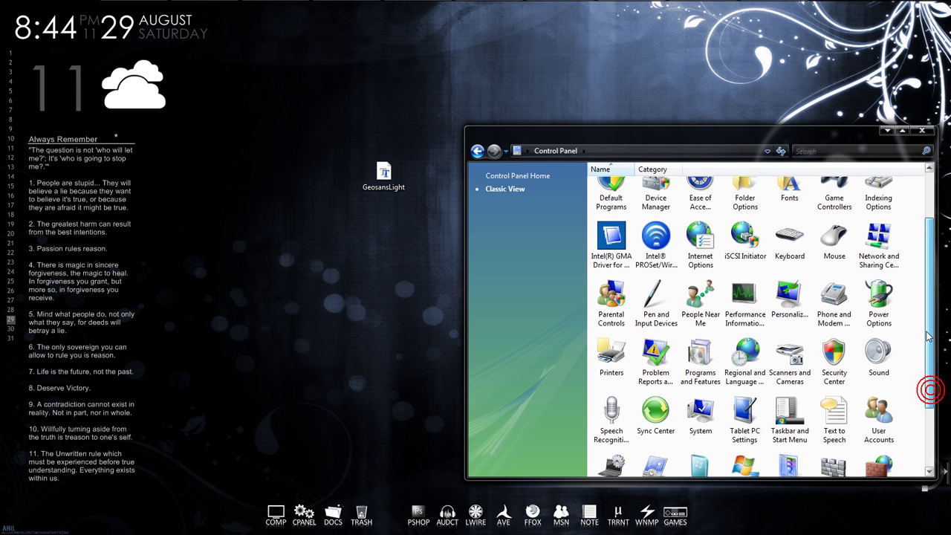
pyautogui.doubleClick(790, 212)
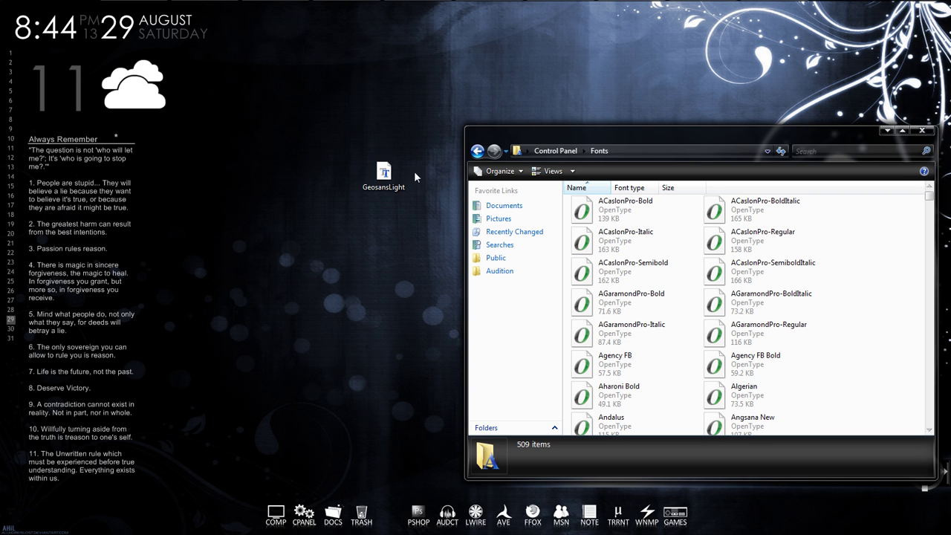
# Step: Try to add the GeosansLight font file to the Fonts folder, and send the desktop copy to the Recycle Bin, closing the Fonts window
pyautogui.moveTo(392, 172); pyautogui.dragTo(718, 326)
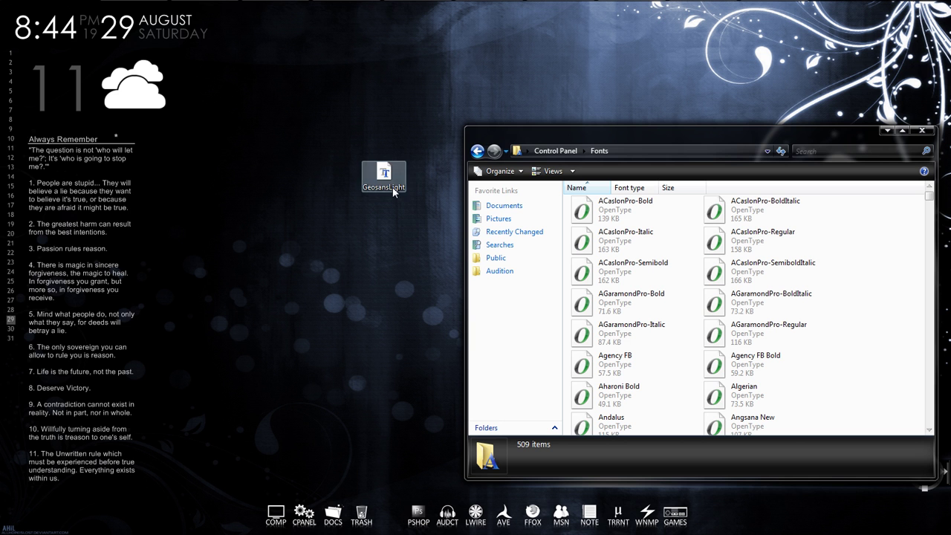
pyautogui.moveTo(383, 176); pyautogui.dragTo(377, 515)
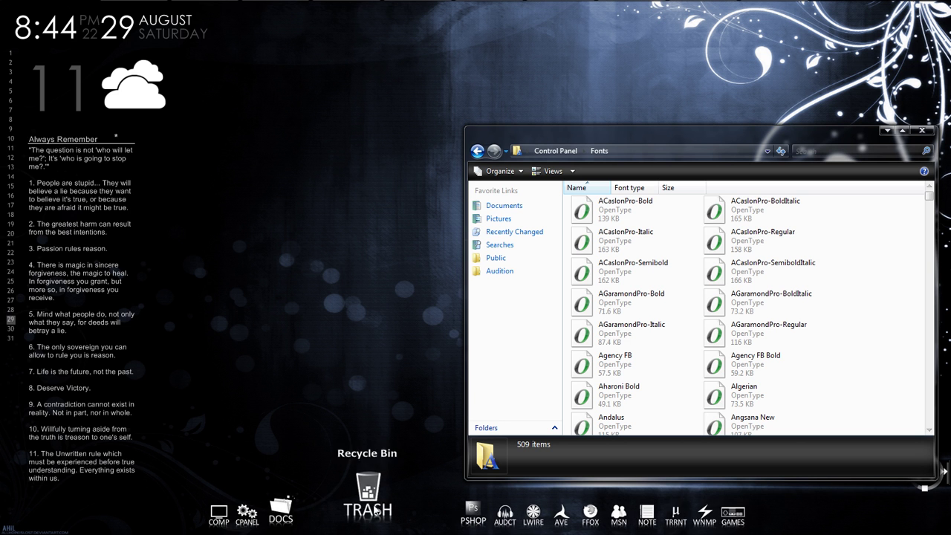
pyautogui.click(919, 133)
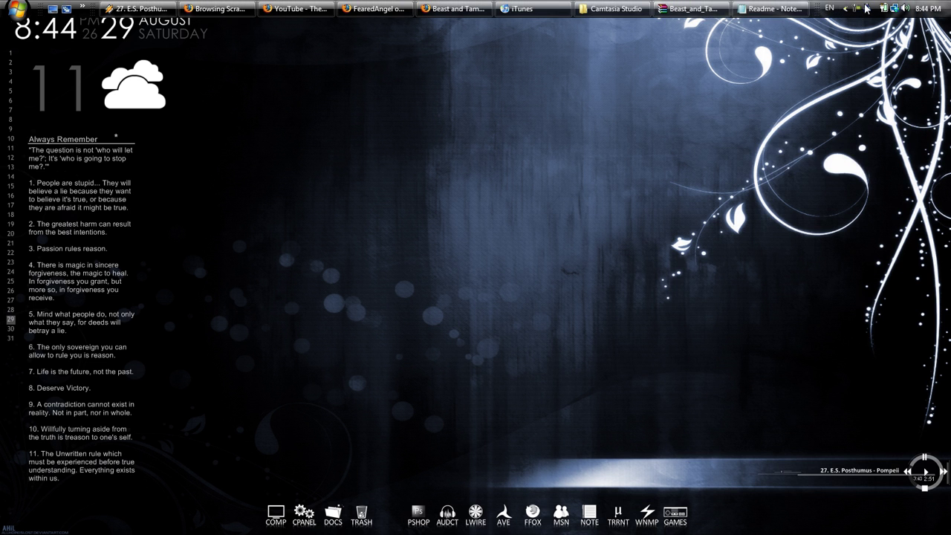
# Step: Check Rainmeter's list of skin configs for Beast and Tame, and exit and restart Rainmeter to reload the list
pyautogui.rightClick(866, 9)
pyautogui.moveTo(785, 46)
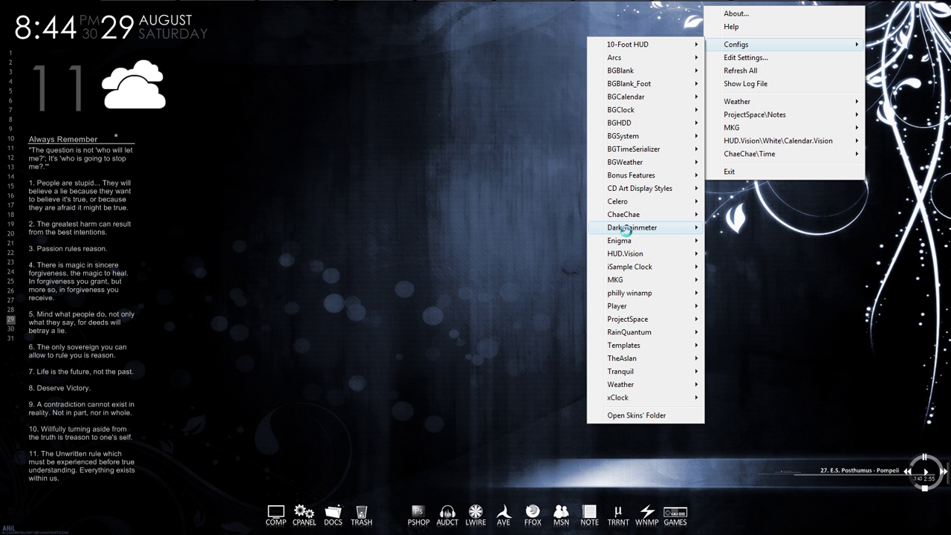
pyautogui.moveTo(624, 231)
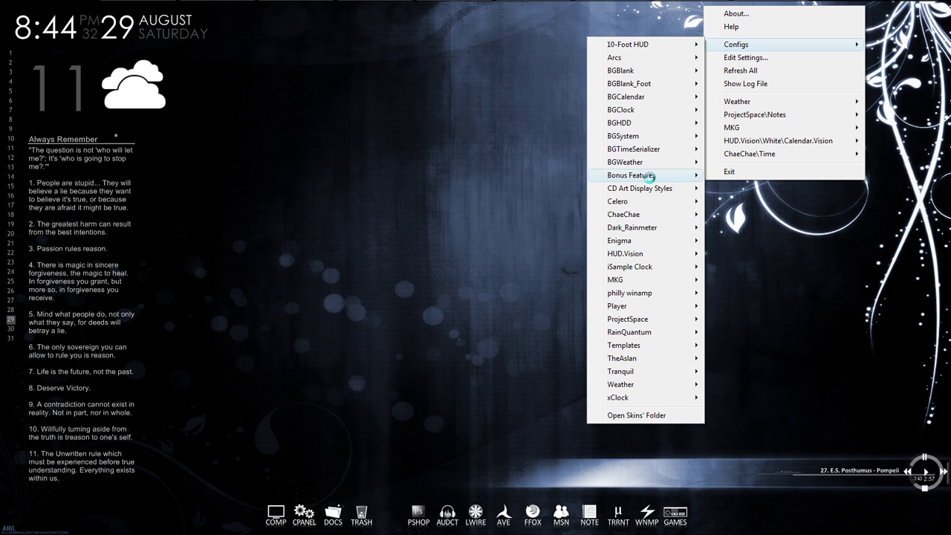
pyautogui.moveTo(648, 175)
pyautogui.moveTo(648, 148)
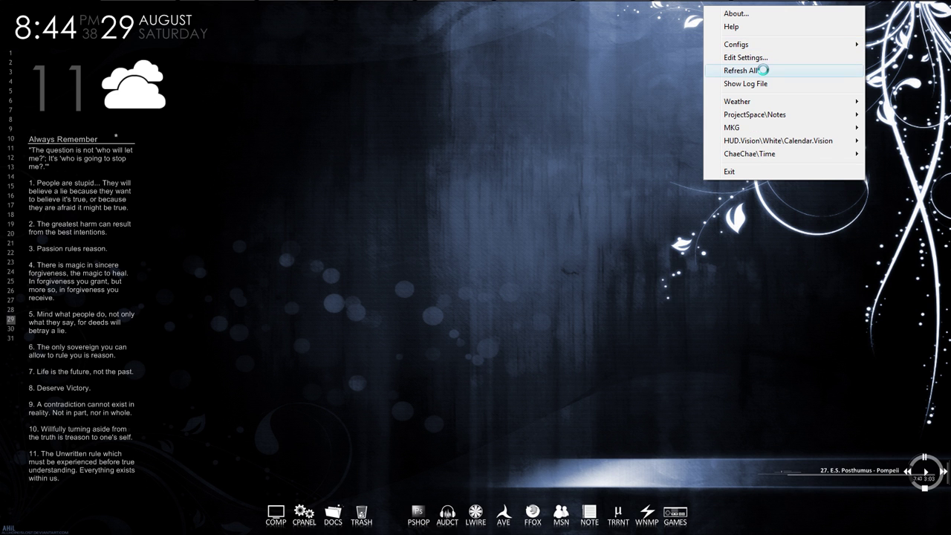
pyautogui.click(731, 171)
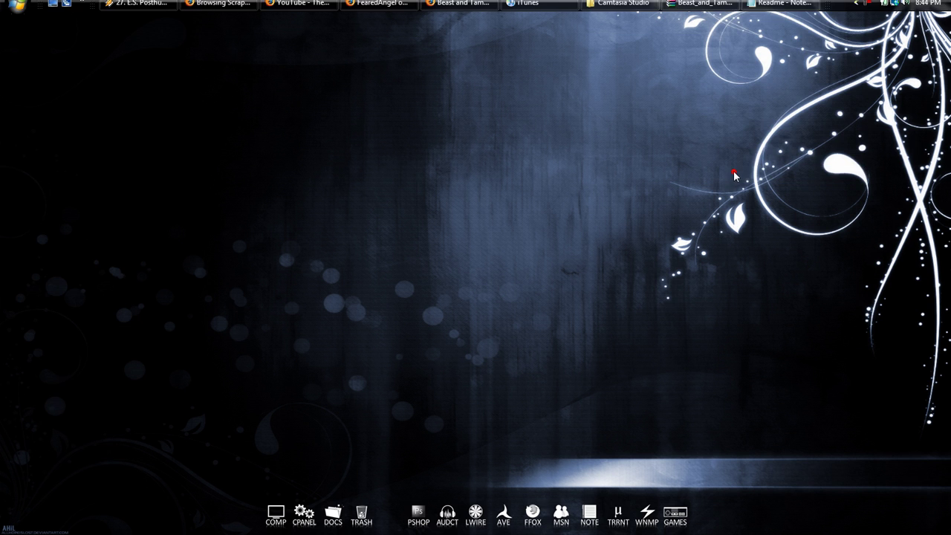
pyautogui.click(84, 9)
pyautogui.click(104, 49)
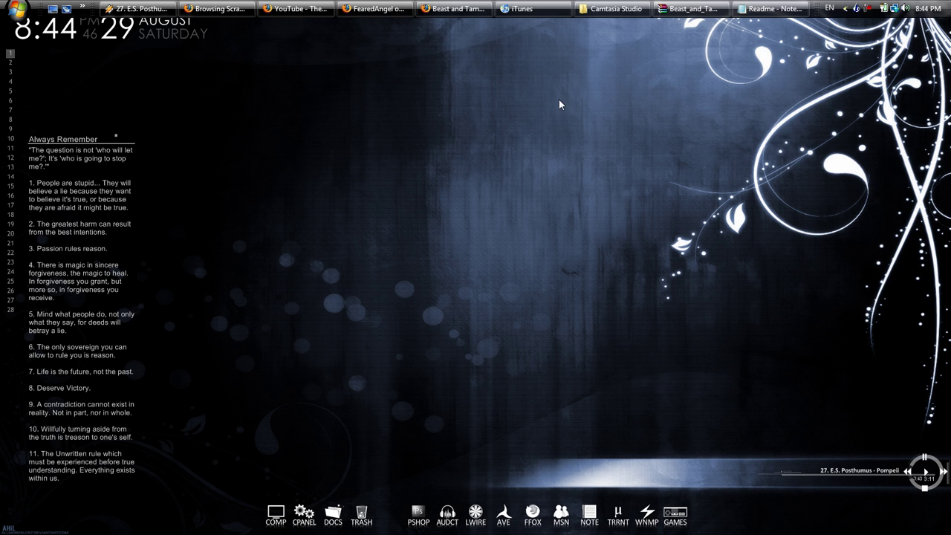
# Step: Load the TheBeast.ini skin from the Unleash variant of the Beast and Tame config
pyautogui.rightClick(863, 7)
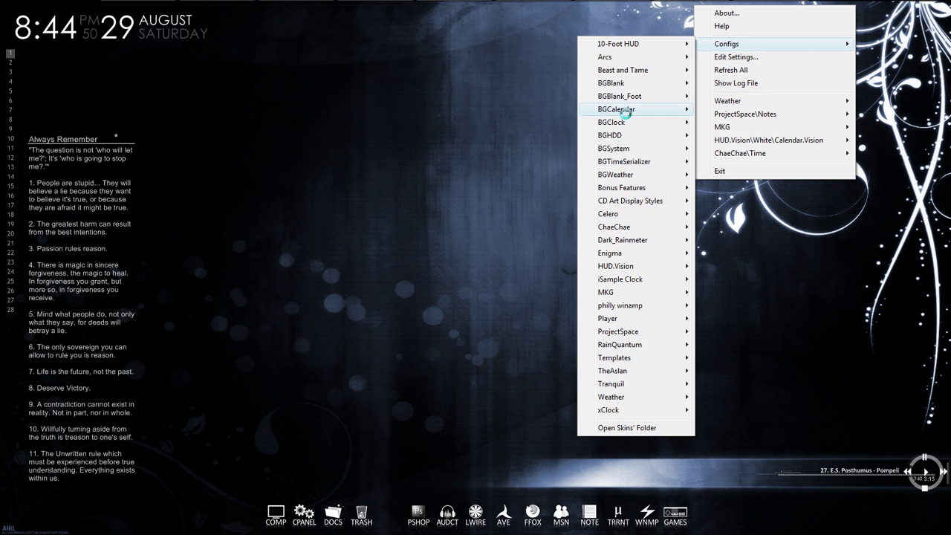
pyautogui.moveTo(633, 72)
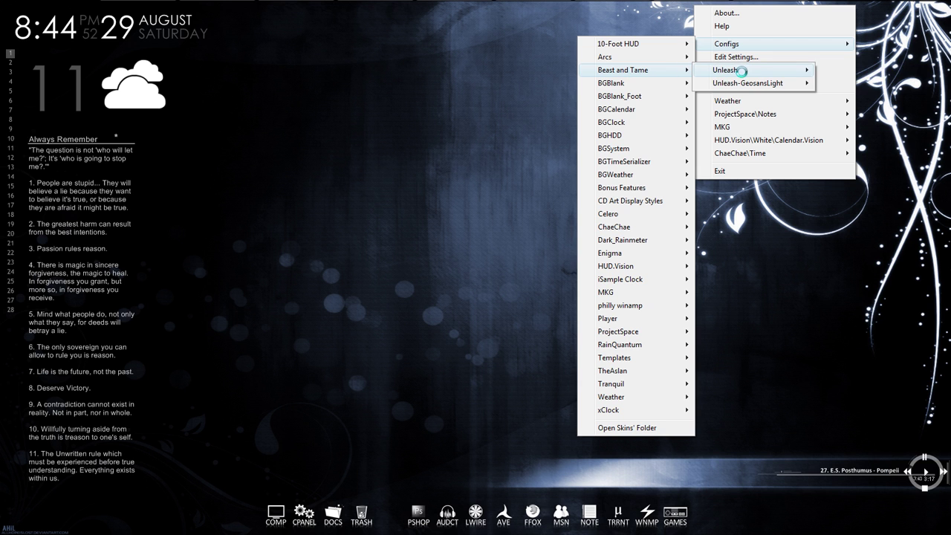
pyautogui.moveTo(784, 72)
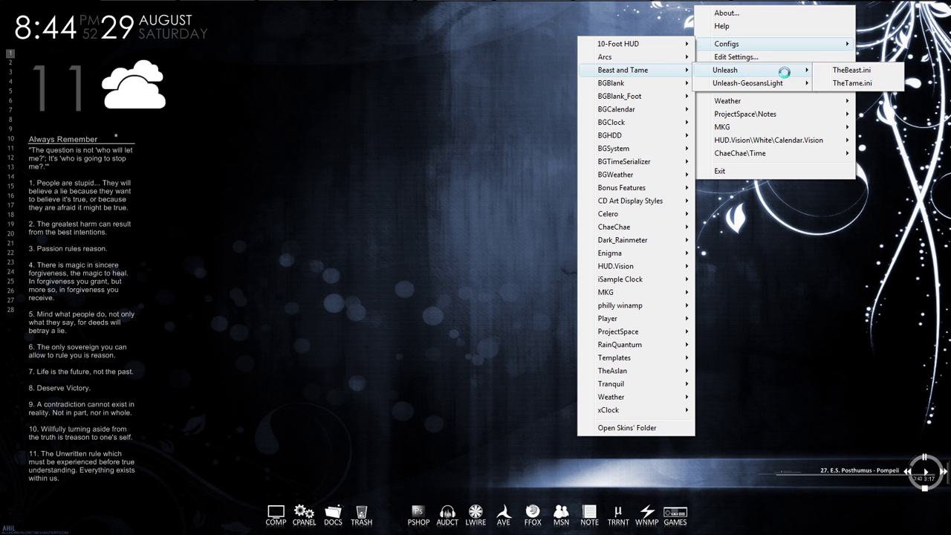
pyautogui.click(844, 70)
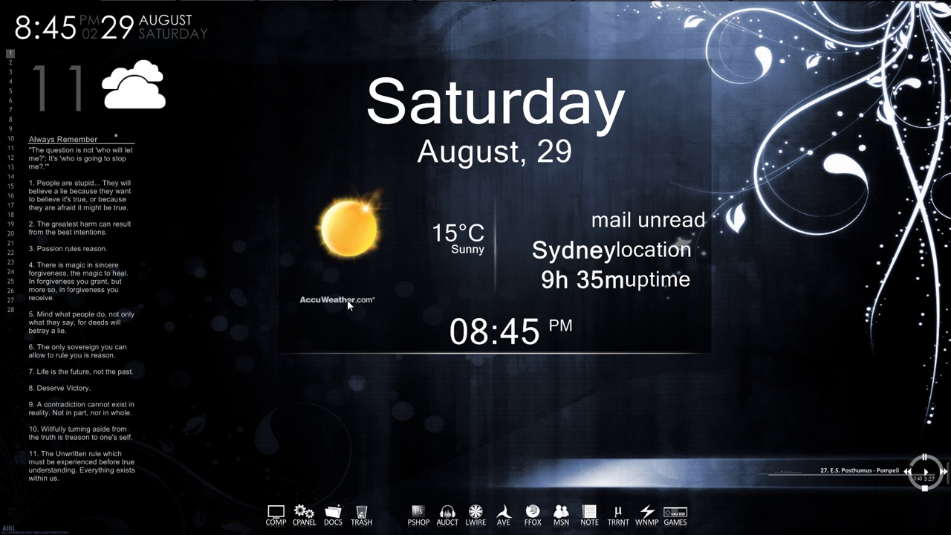
# Step: Open the Beast and Tame skin's configuration file, examine its Gmail, weather code and path variables, and close it
pyautogui.rightClick(346, 242)
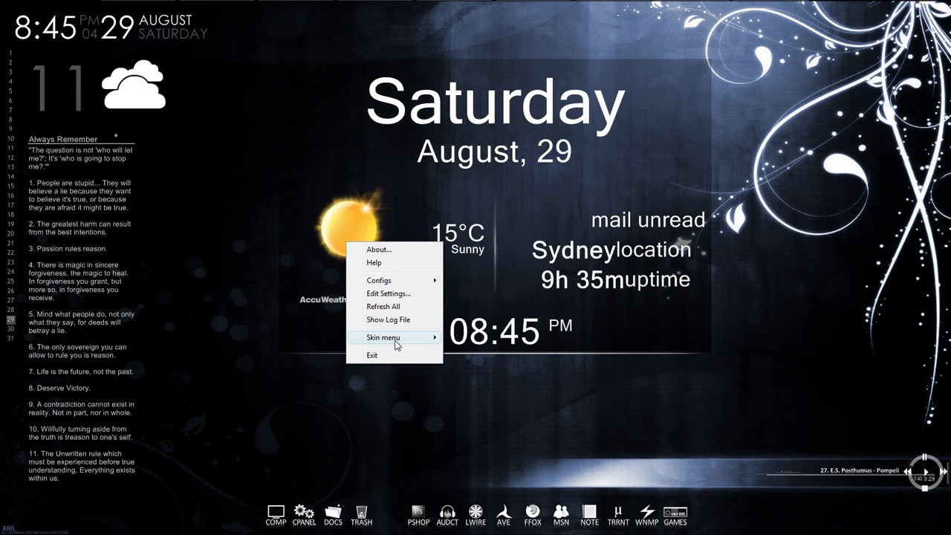
pyautogui.moveTo(424, 340)
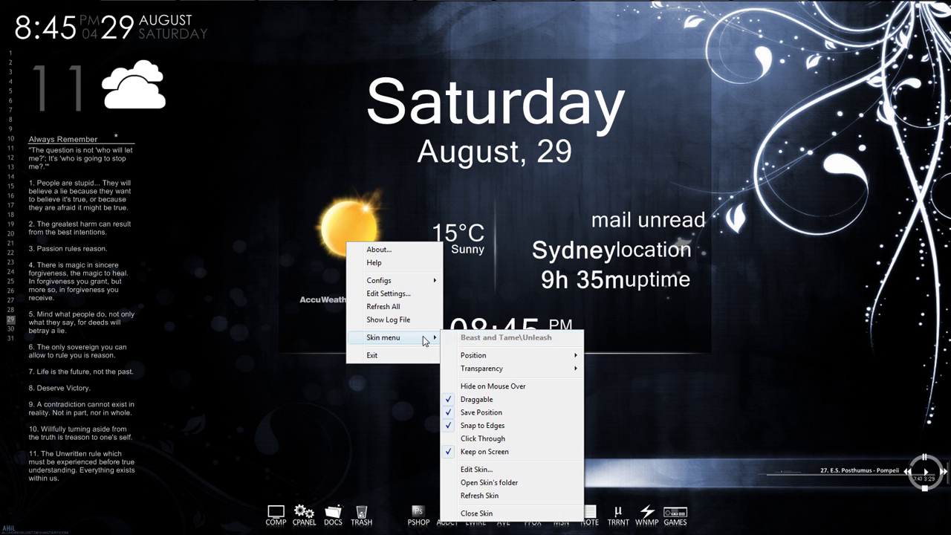
pyautogui.click(496, 470)
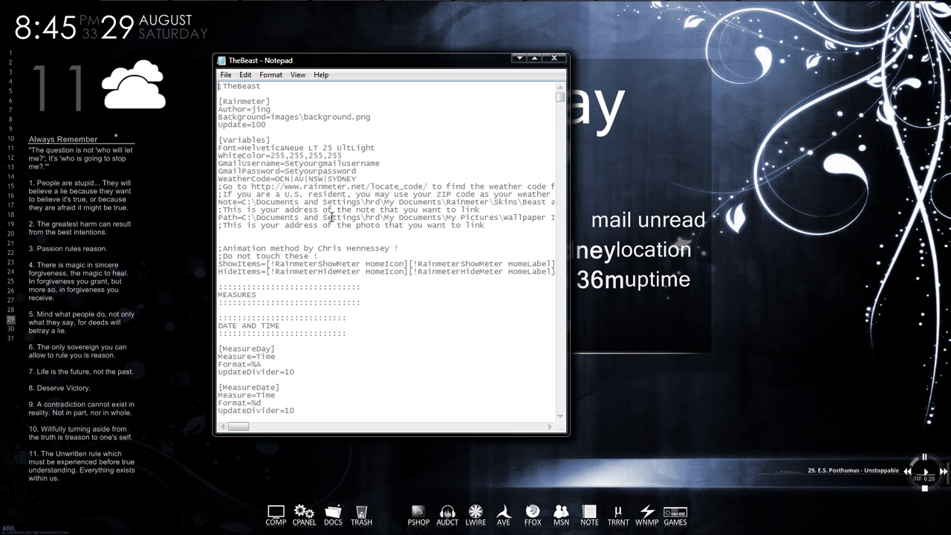
pyautogui.click(563, 61)
# Step: Close the Beast and Tame skin so it is removed from the desktop
pyautogui.rightClick(556, 165)
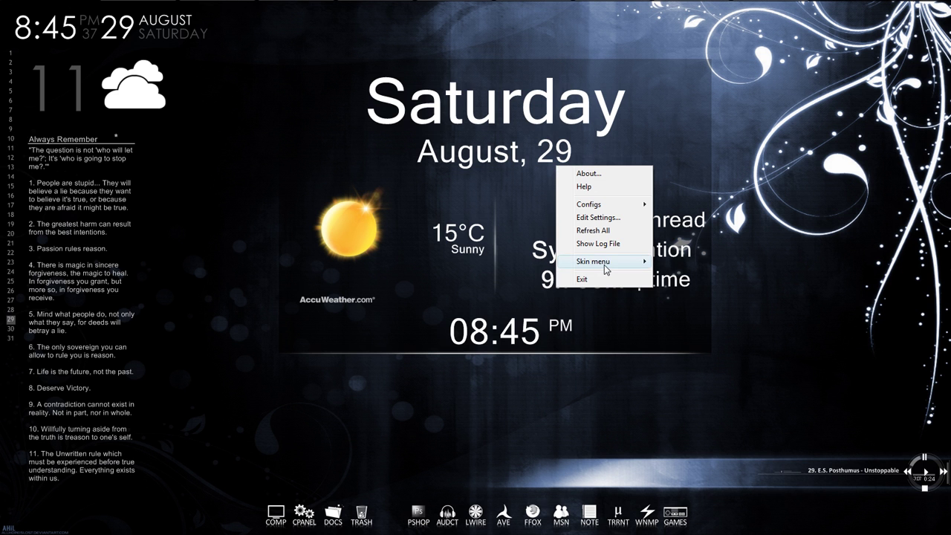
pyautogui.moveTo(605, 264)
pyautogui.click(687, 436)
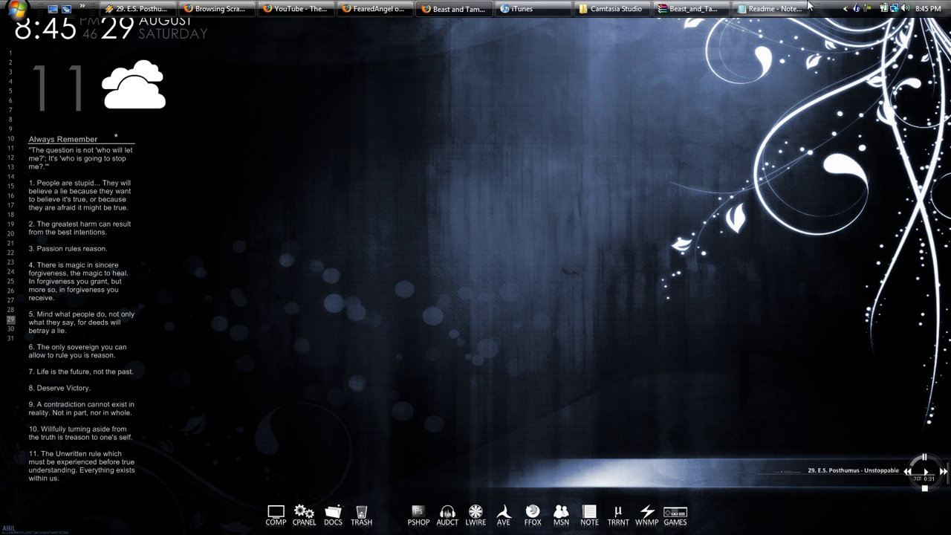
# Step: Look through the loaded skins' options, open the Weather skin's configuration file to read its variables, and close it
pyautogui.rightClick(855, 7)
pyautogui.moveTo(743, 130)
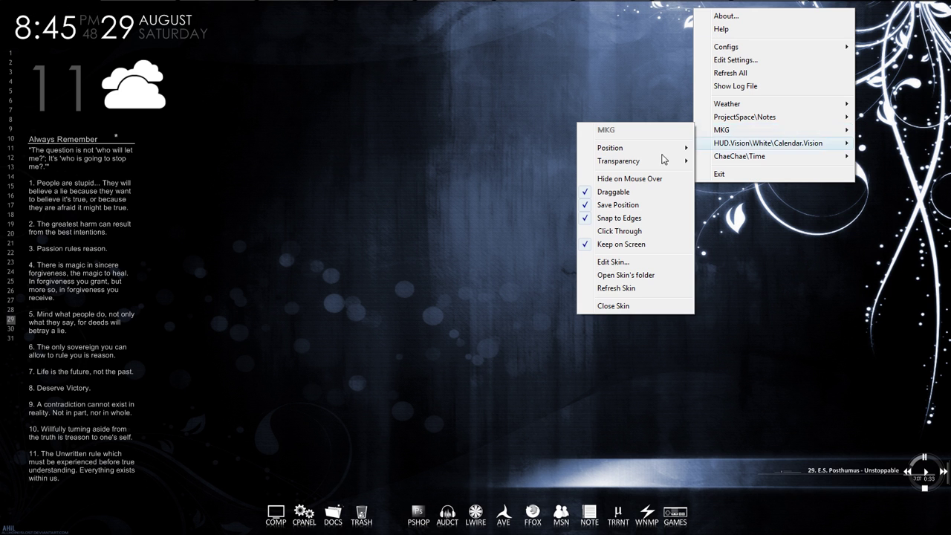
pyautogui.rightClick(80, 81)
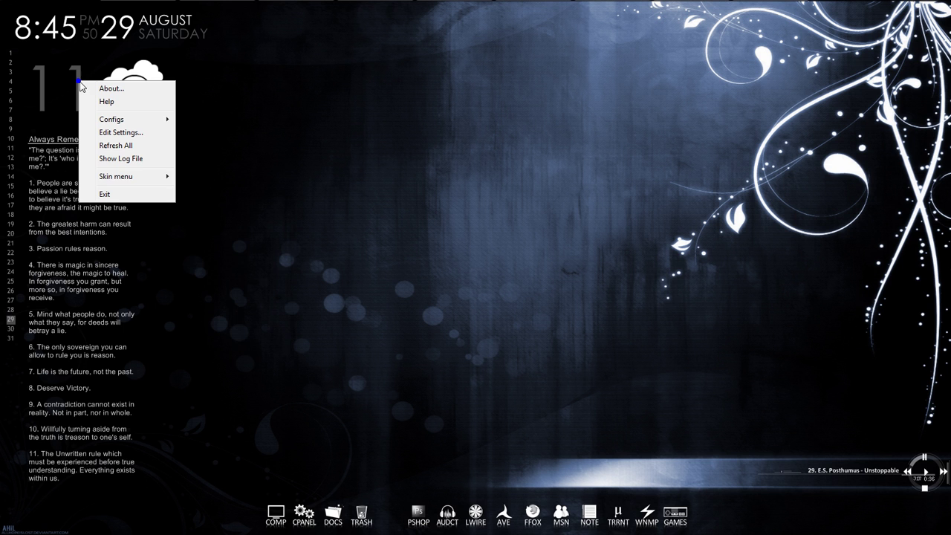
pyautogui.moveTo(141, 178)
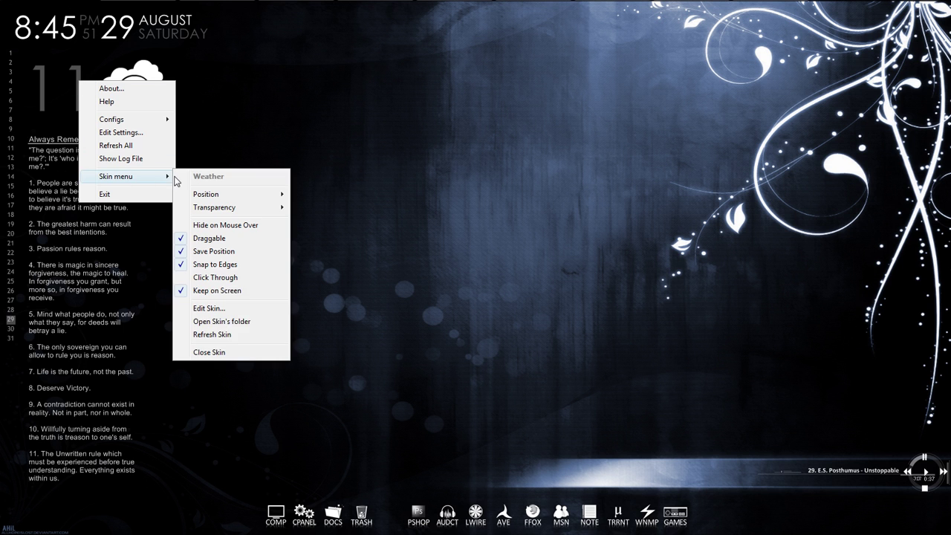
pyautogui.click(211, 308)
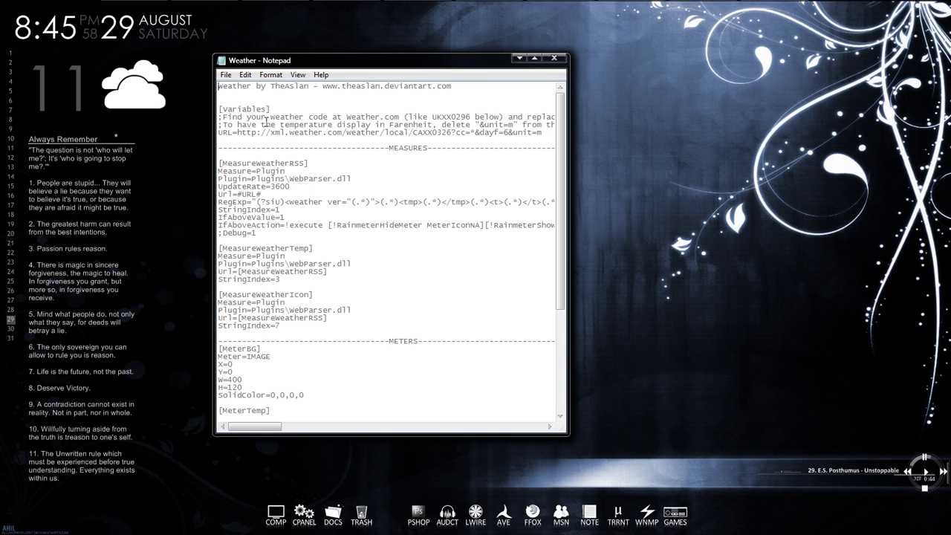
pyautogui.click(553, 58)
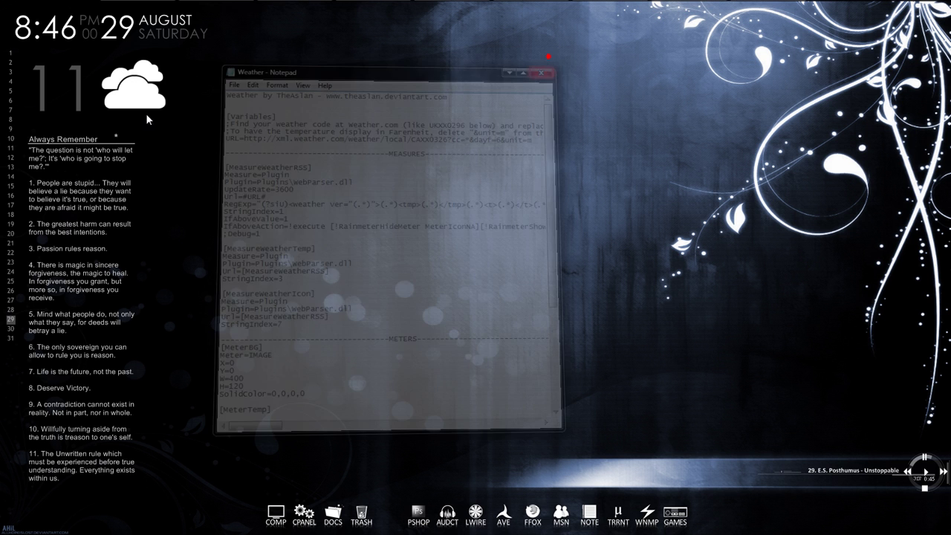
# Step: Open the Weather skin's configuration file for editing again and maximize its window
pyautogui.rightClick(77, 87)
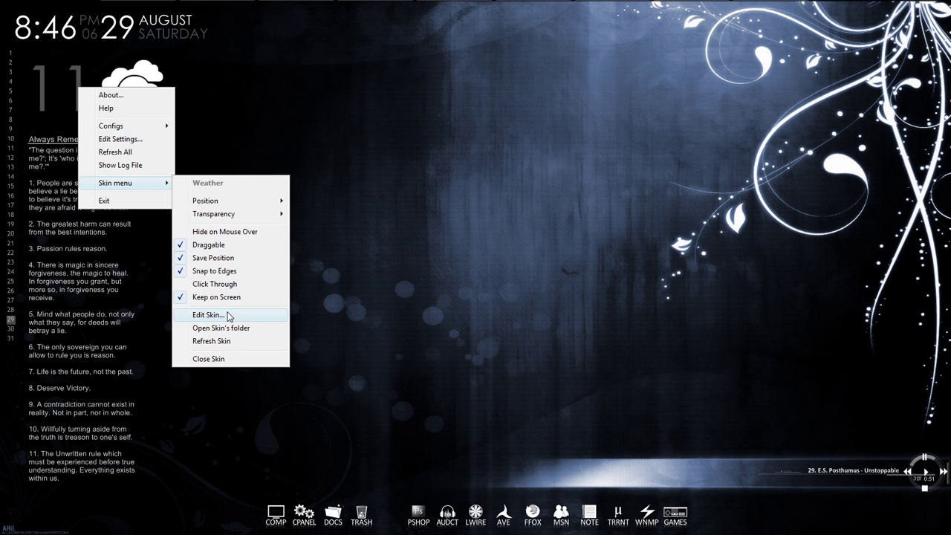
pyautogui.click(228, 318)
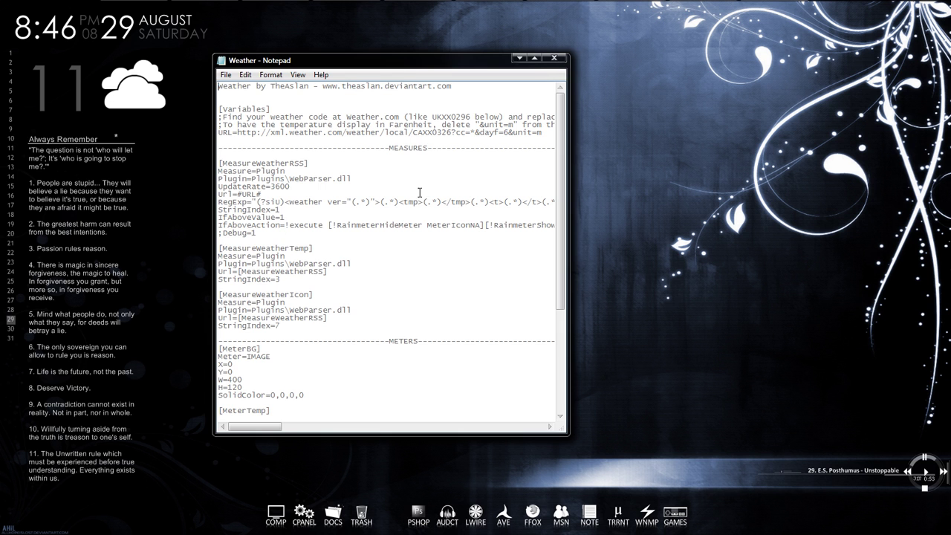
pyautogui.click(534, 57)
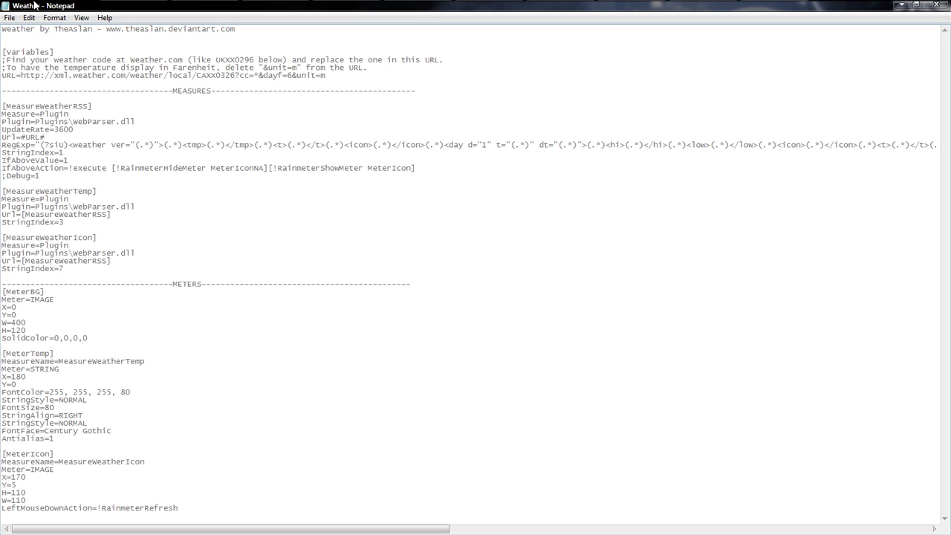
# Step: Switch to Firefox, go to weather.com and open the forecast for North Bay, CANADA from the recent searches
pyautogui.moveTo(276, 4)
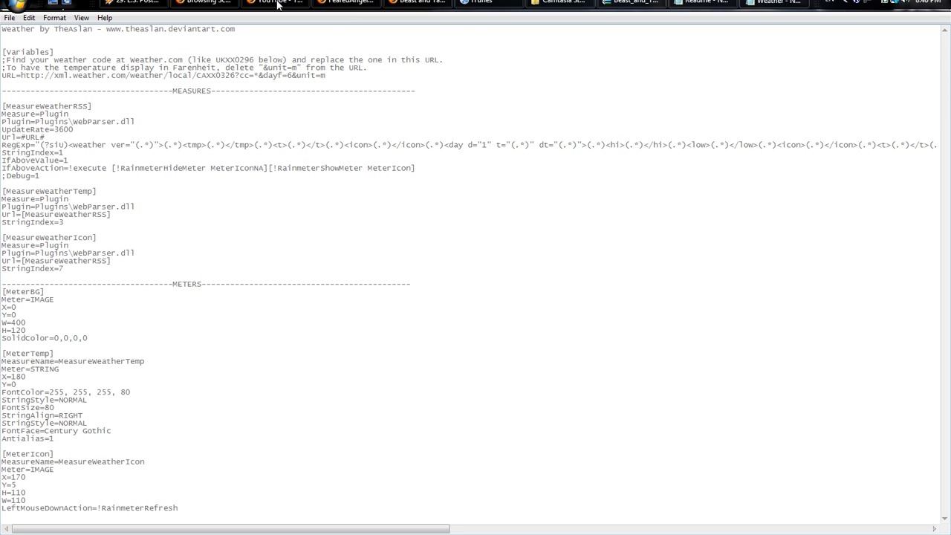
pyautogui.click(401, 8)
pyautogui.click(371, 35)
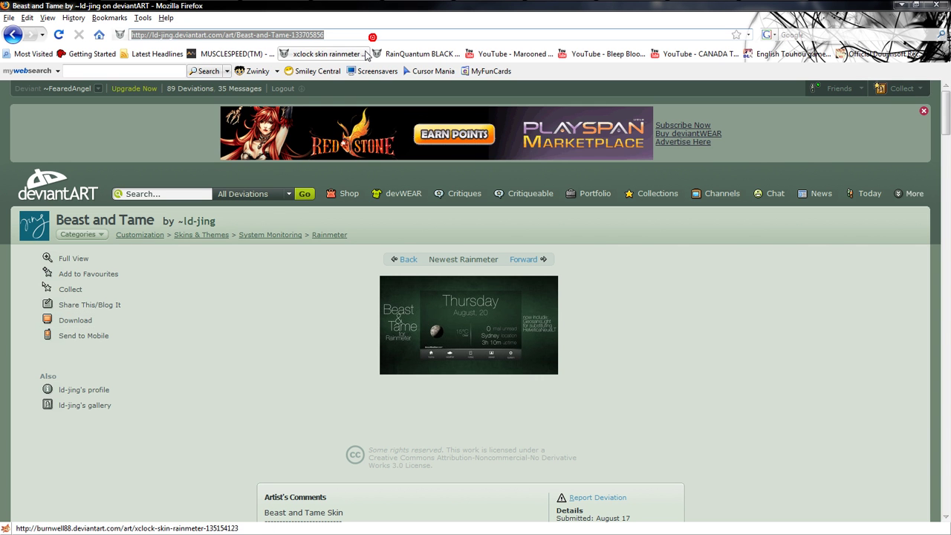
pyautogui.write('weather.com')
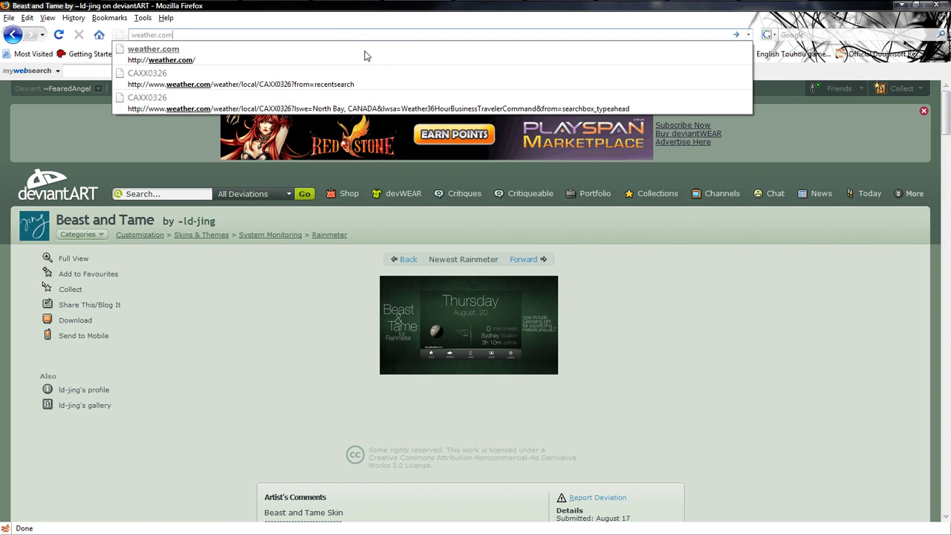
pyautogui.press('Return')
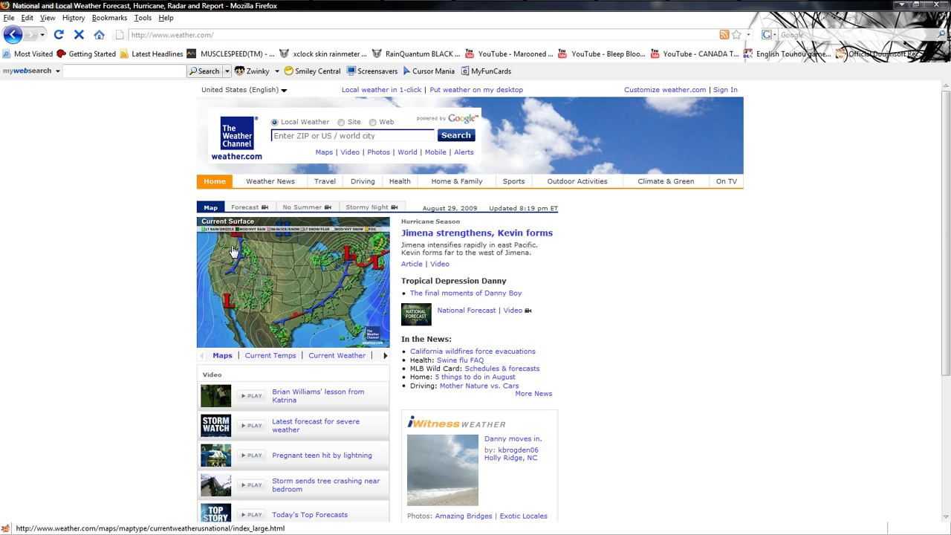
pyautogui.click(384, 145)
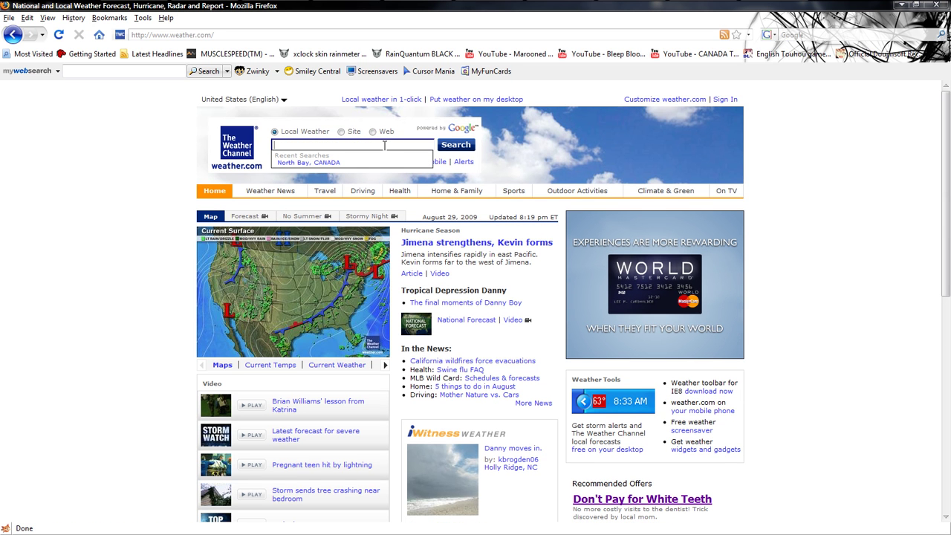
pyautogui.click(334, 163)
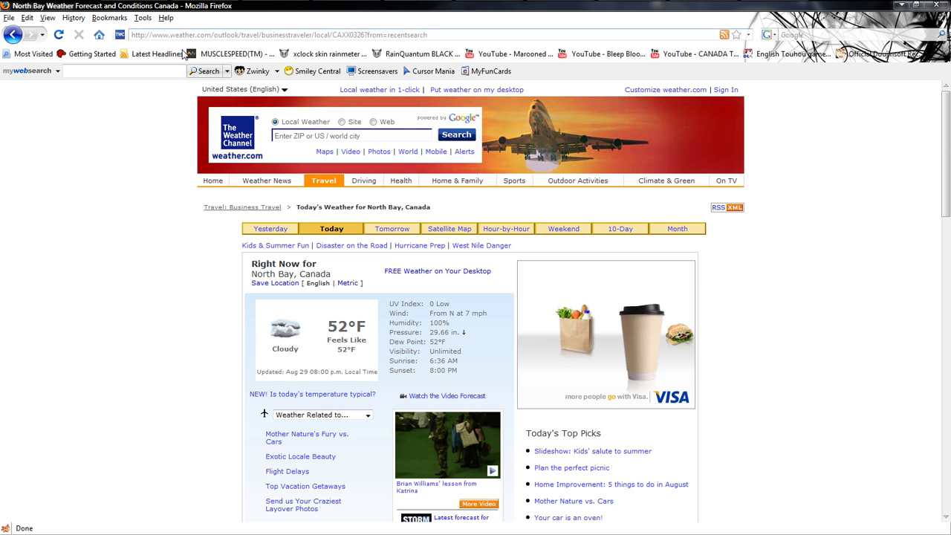
# Step: Select the location code CAXX0326 in the address of the forecast page
pyautogui.click(134, 35)
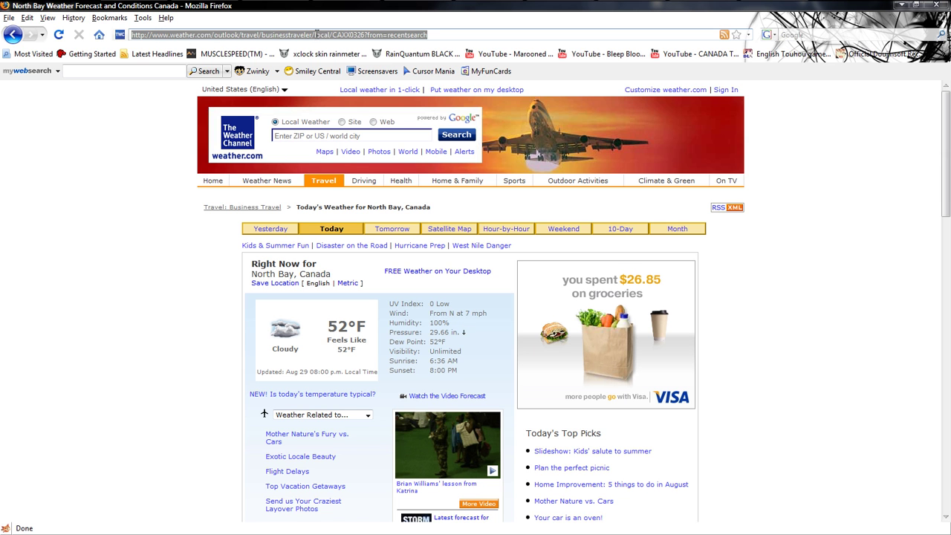
pyautogui.click(332, 35)
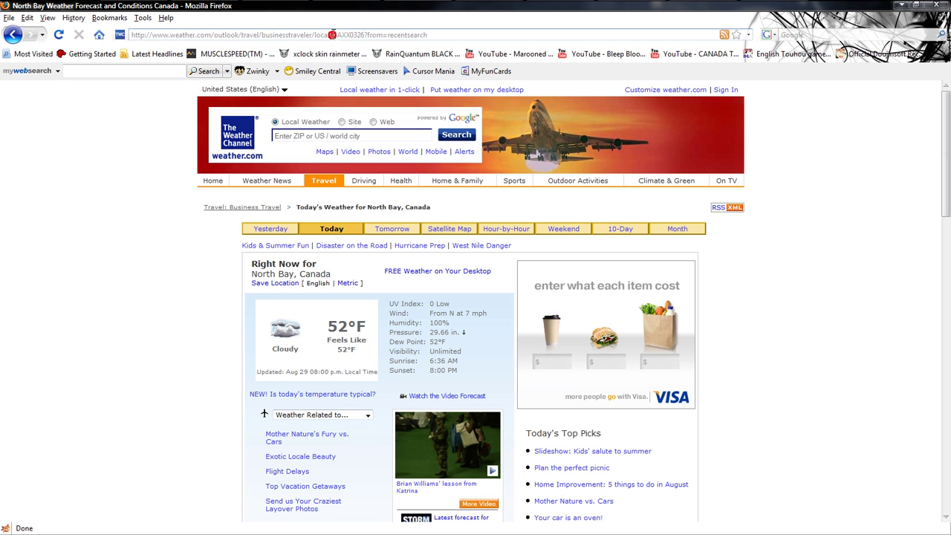
pyautogui.moveTo(331, 34); pyautogui.dragTo(366, 35)
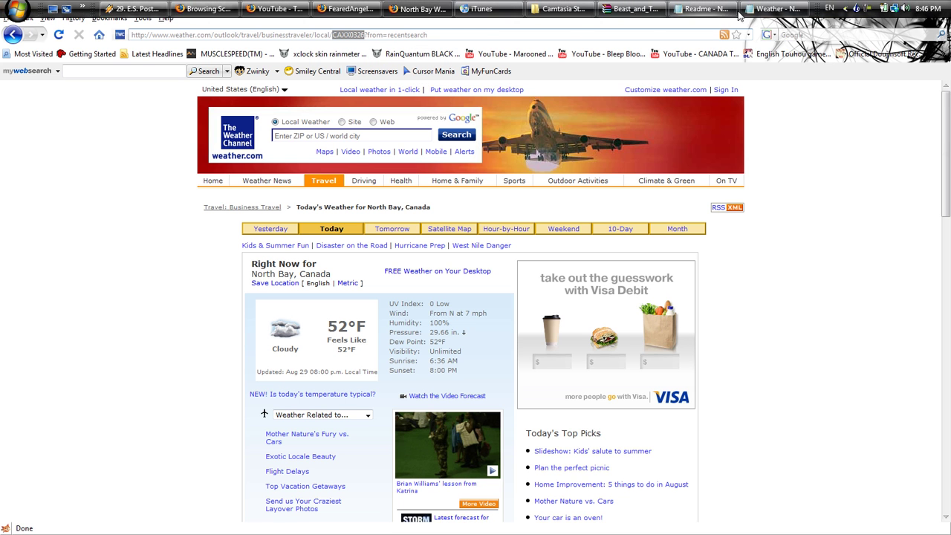
# Step: Return to the Weather file in Notepad, select the location code CAXX0326 in its URL line, and save and close the file
pyautogui.click(773, 9)
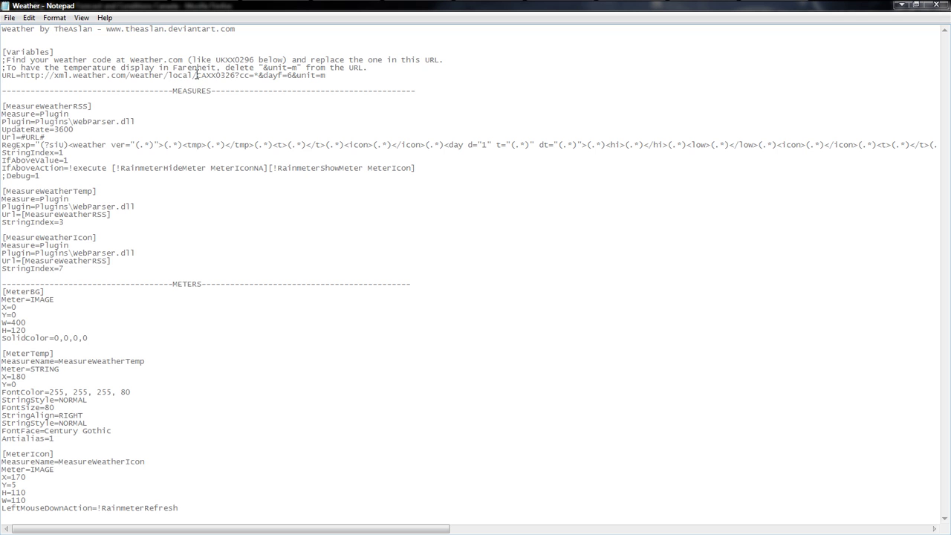
pyautogui.moveTo(197, 75); pyautogui.dragTo(236, 75)
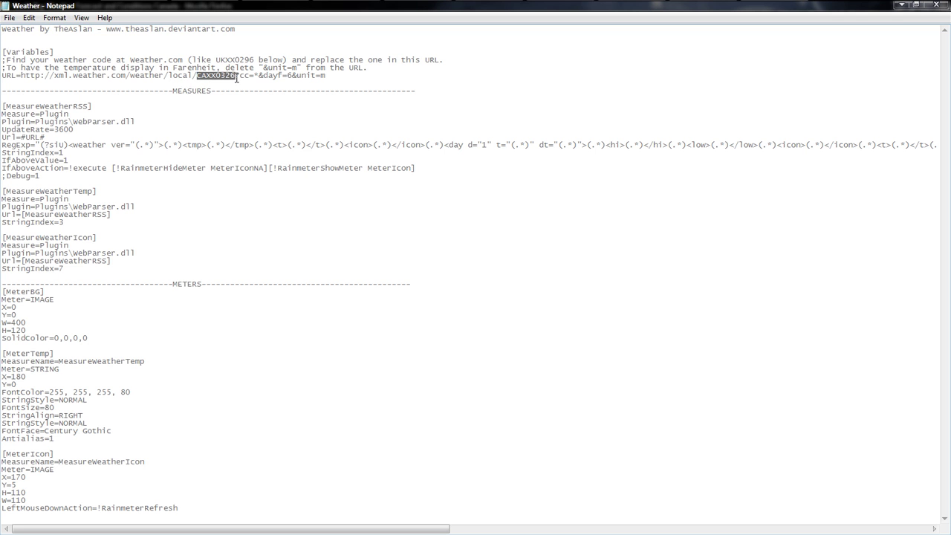
pyautogui.click(364, 149)
pyautogui.click(9, 18)
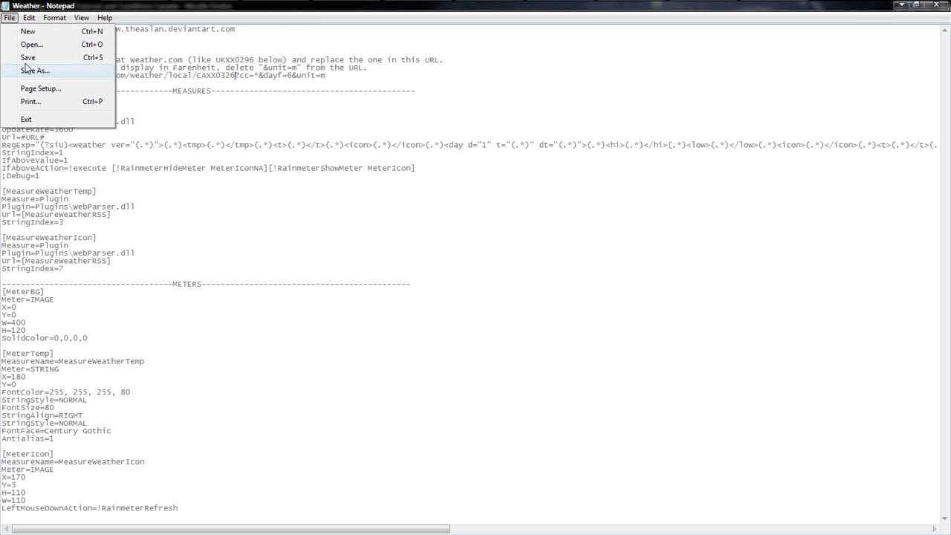
pyautogui.click(27, 58)
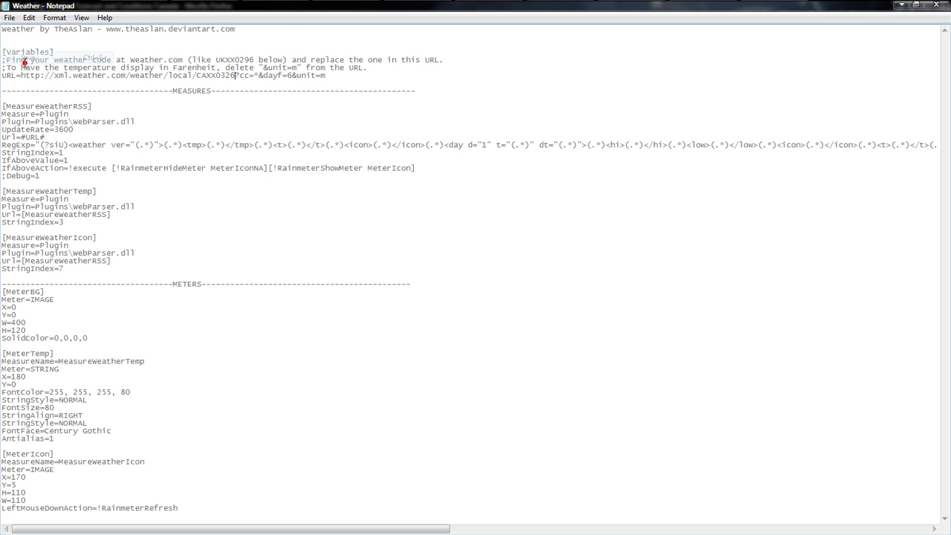
pyautogui.click(934, 6)
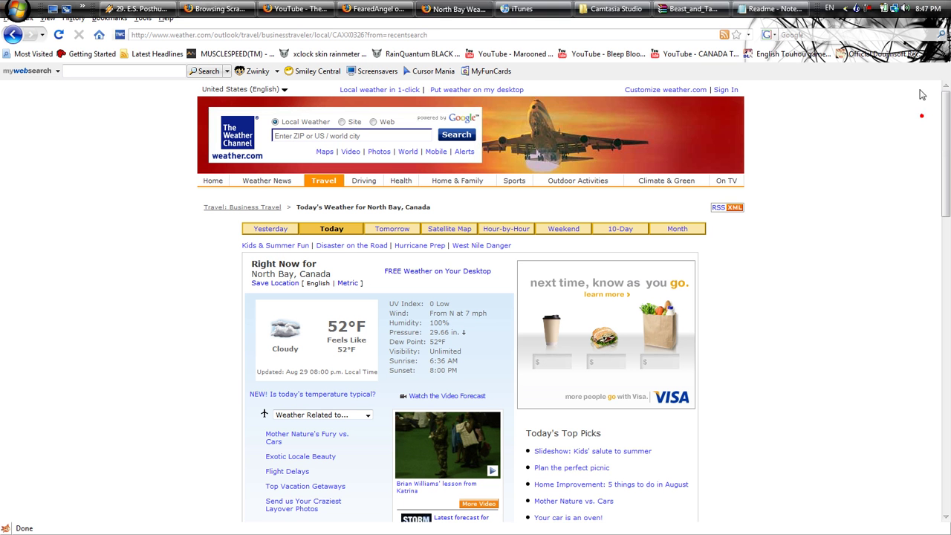
# Step: Minimize the browser and refresh the Weather skin on the desktop
pyautogui.click(904, 7)
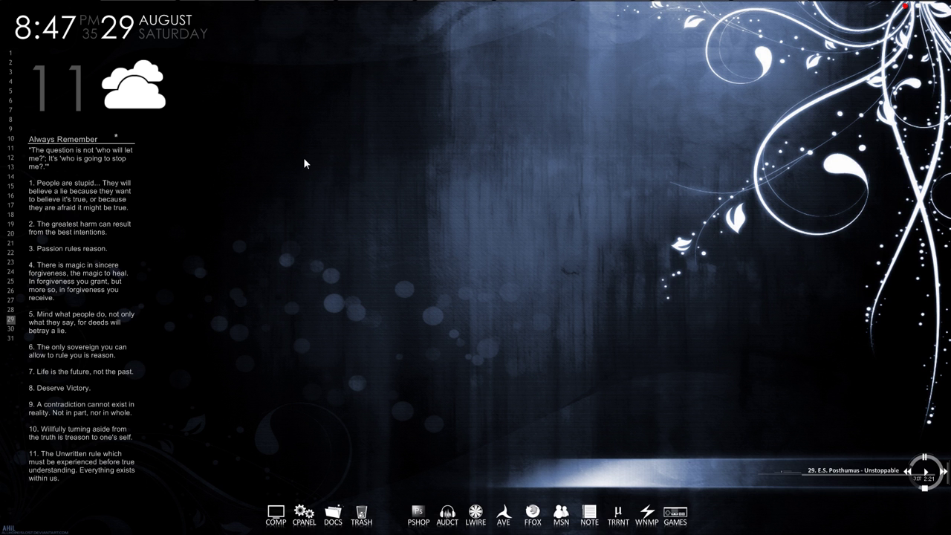
pyautogui.rightClick(78, 96)
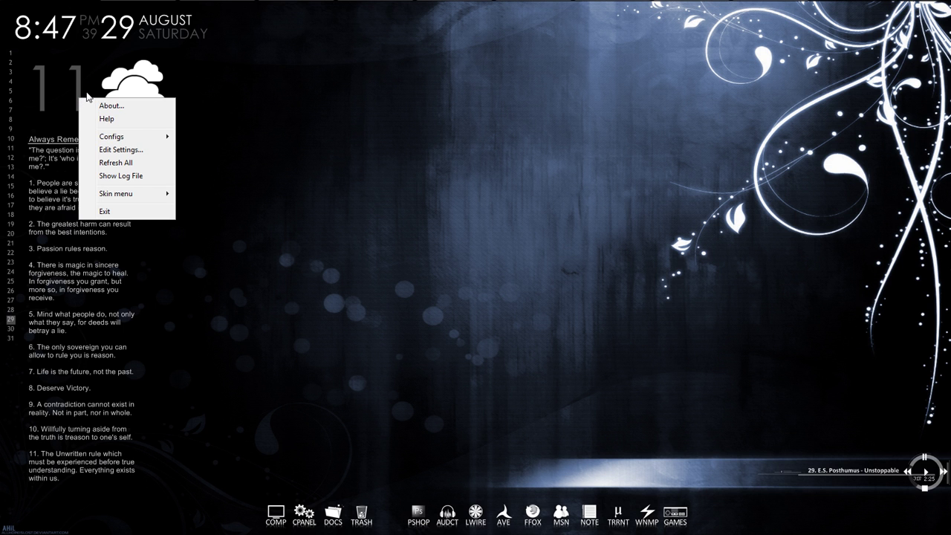
pyautogui.moveTo(149, 194)
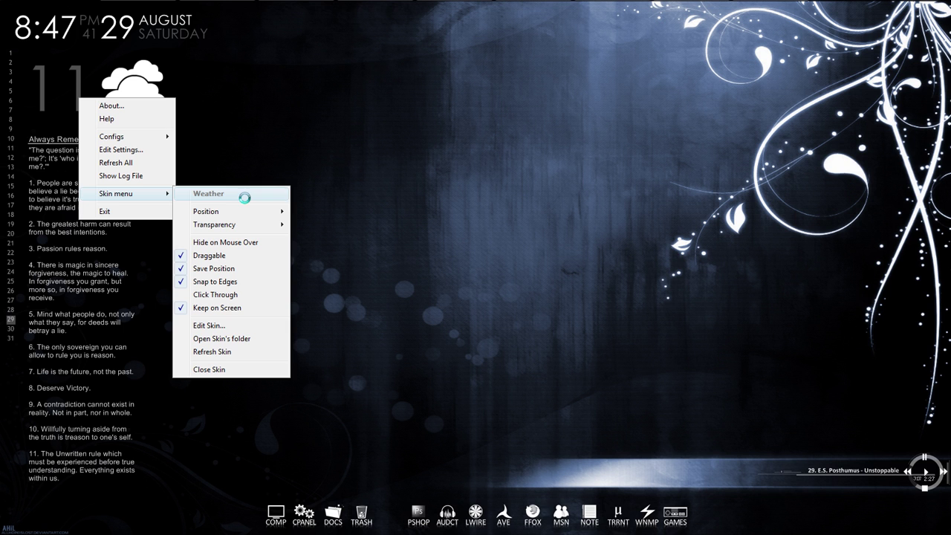
pyautogui.click(225, 352)
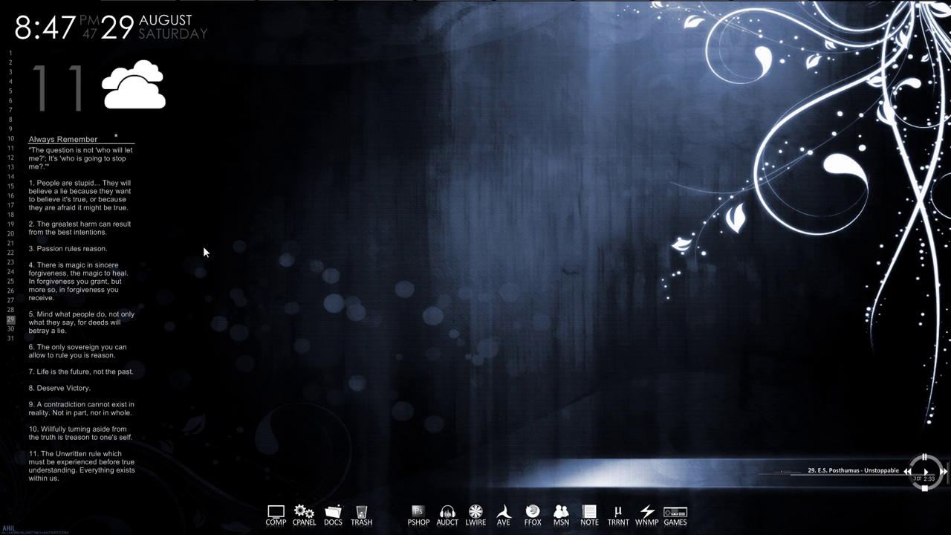
# Step: Open the Notes skin's configuration file and examine its variables and meter sections down to the end
pyautogui.rightClick(50, 150)
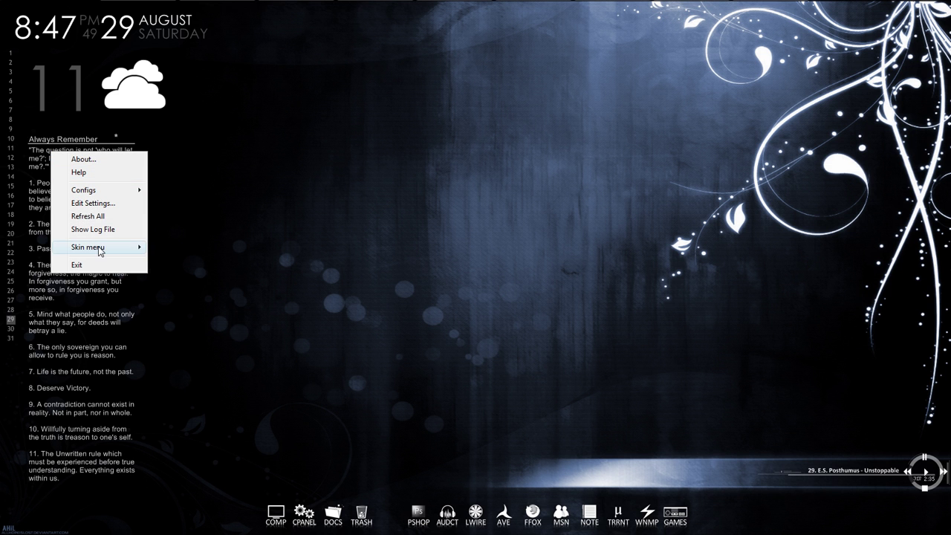
pyautogui.moveTo(131, 248)
pyautogui.click(182, 380)
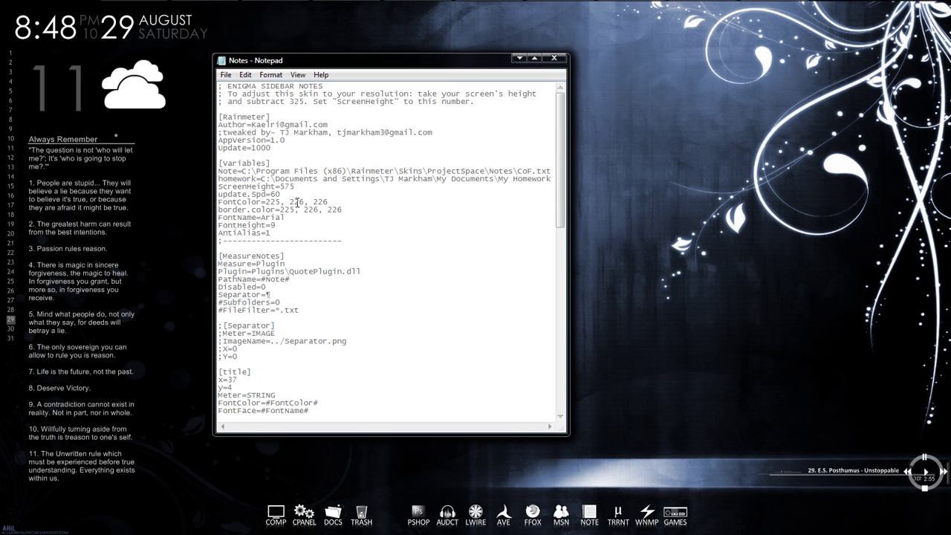
pyautogui.click(297, 202)
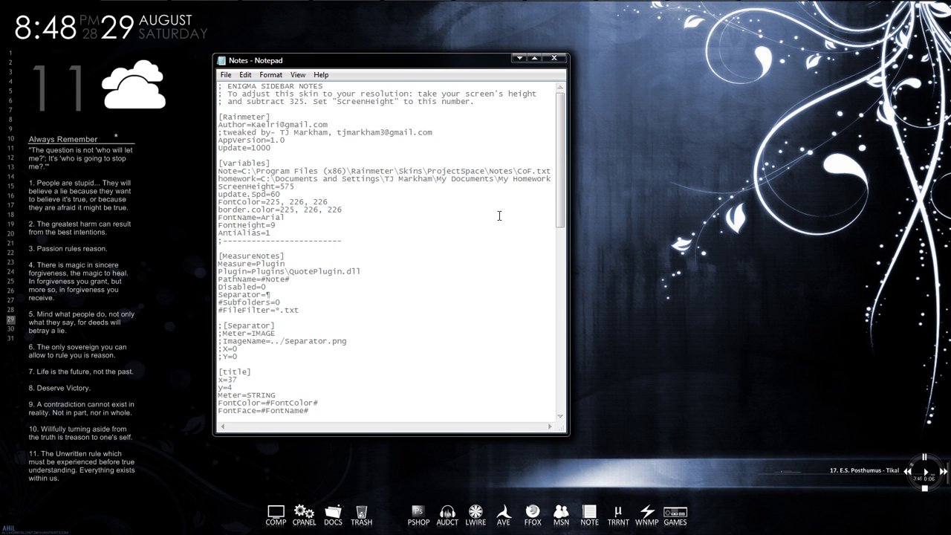
pyautogui.moveTo(563, 168); pyautogui.dragTo(565, 308)
pyautogui.scroll(-5, 530, 274)
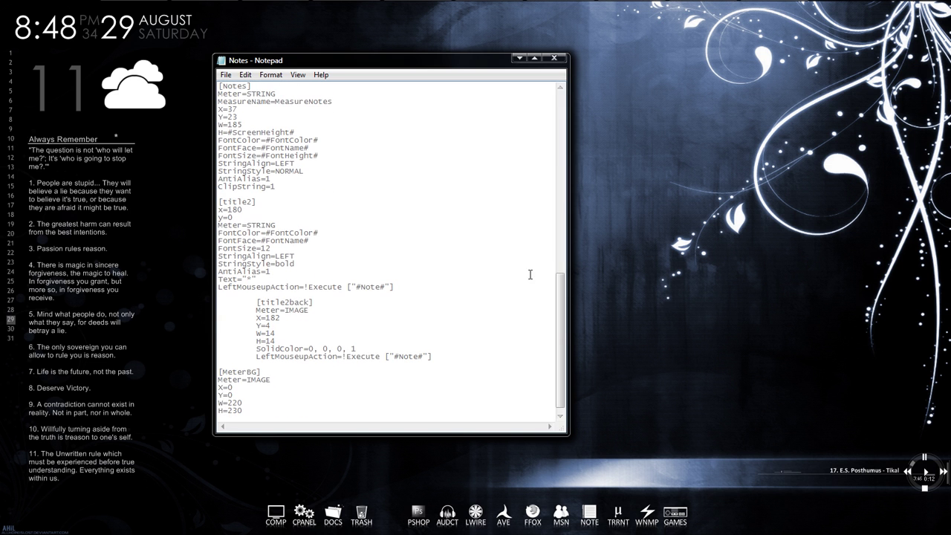
# Step: Close the Notes file in Notepad, switch to the deviantART profile page in Firefox, and look over the profile
pyautogui.click(554, 58)
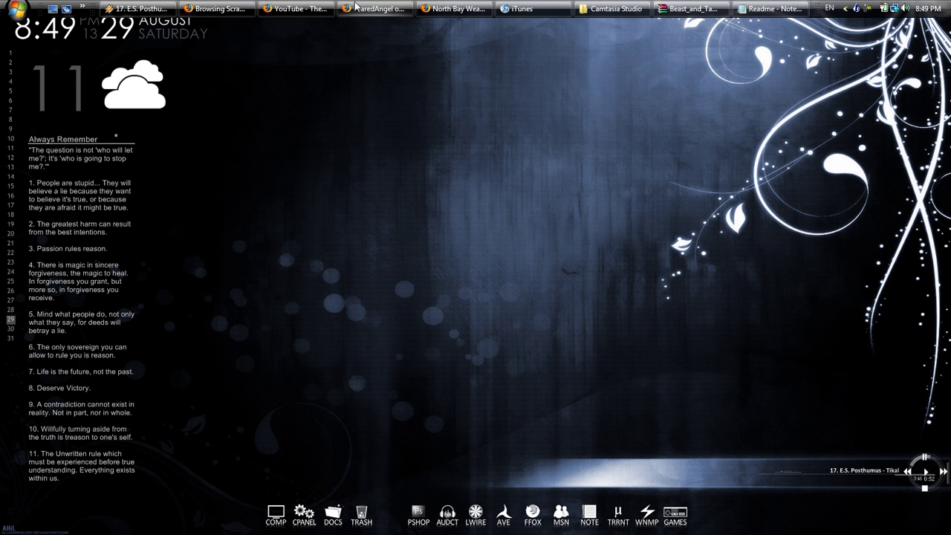
pyautogui.moveTo(208, 6)
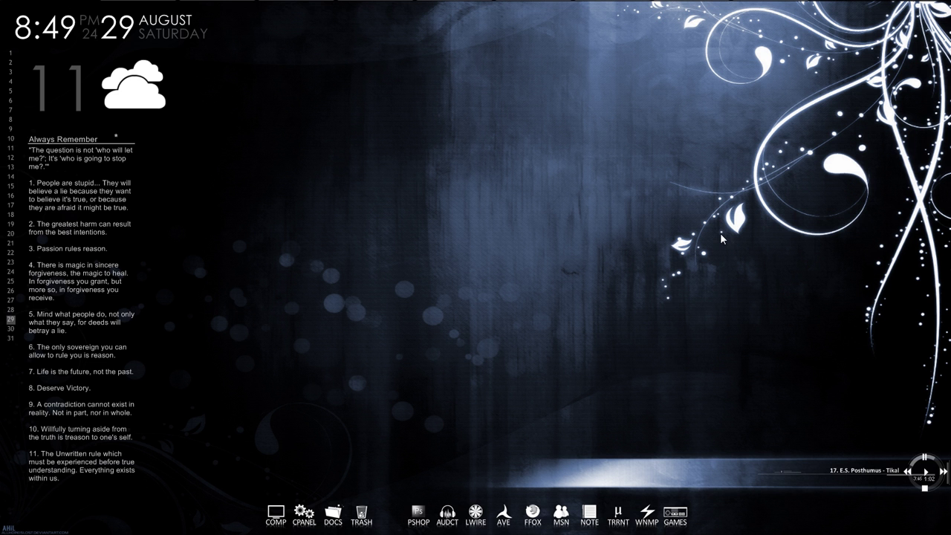
pyautogui.moveTo(297, 9)
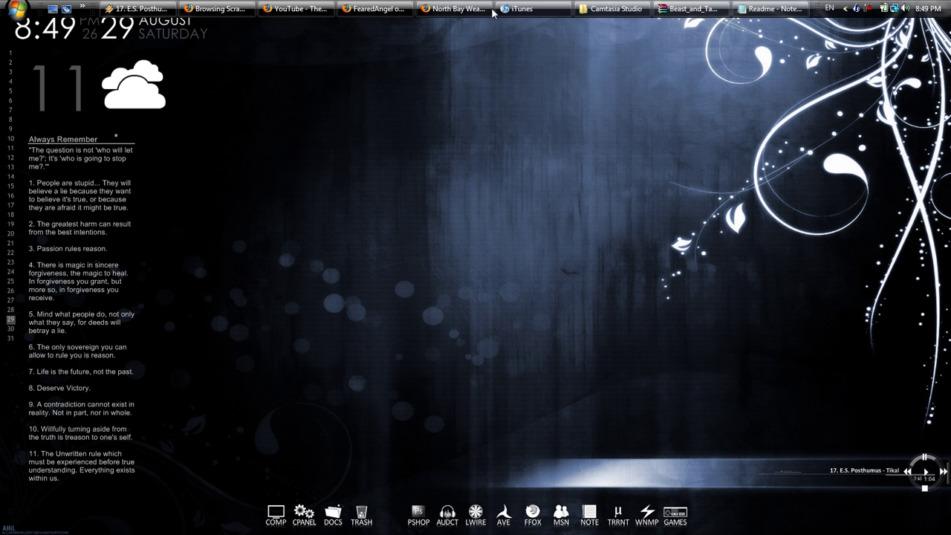
pyautogui.click(405, 8)
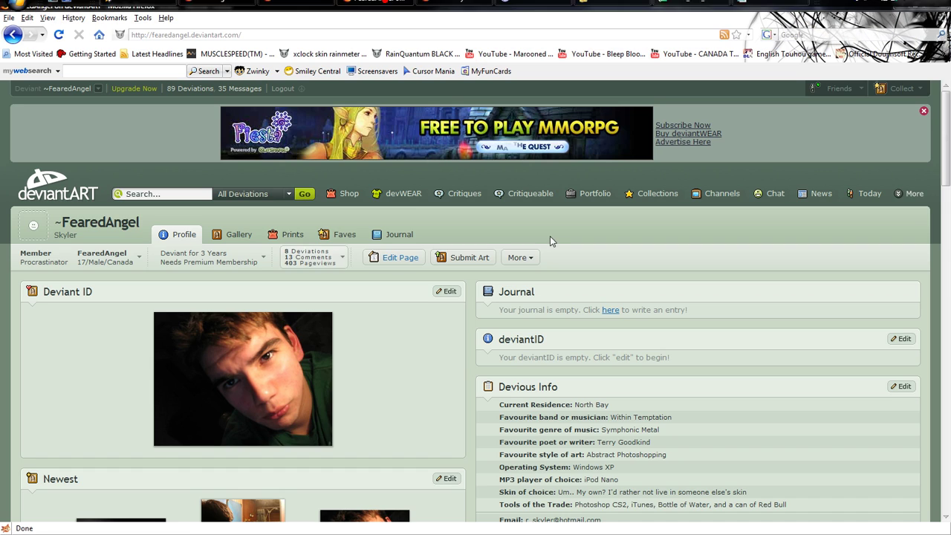
pyautogui.scroll(-6, 550, 297)
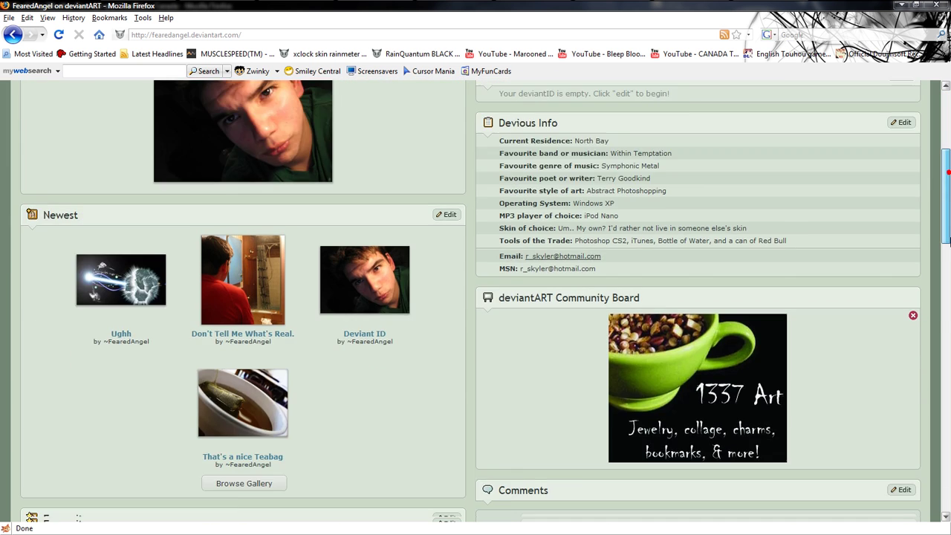
pyautogui.moveTo(946, 238); pyautogui.dragTo(936, 159)
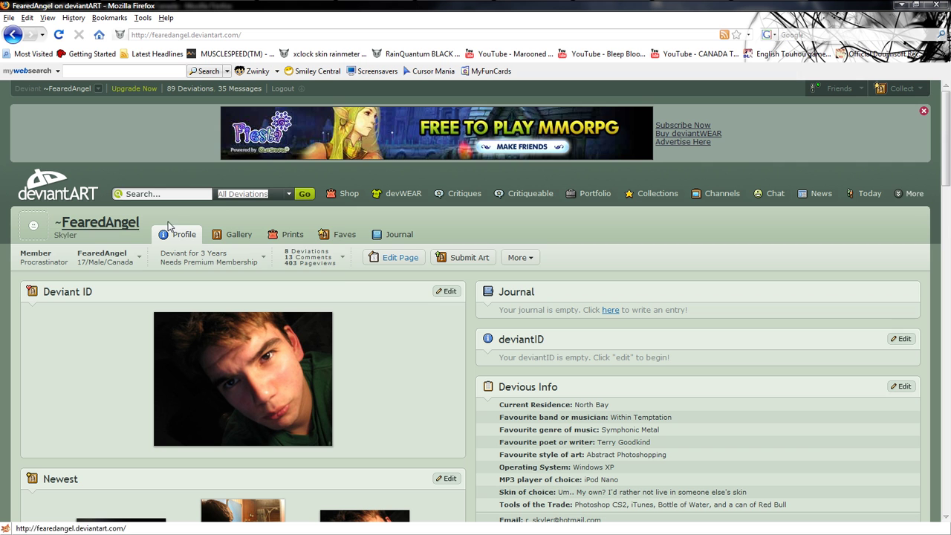
pyautogui.click(252, 194)
pyautogui.click(108, 301)
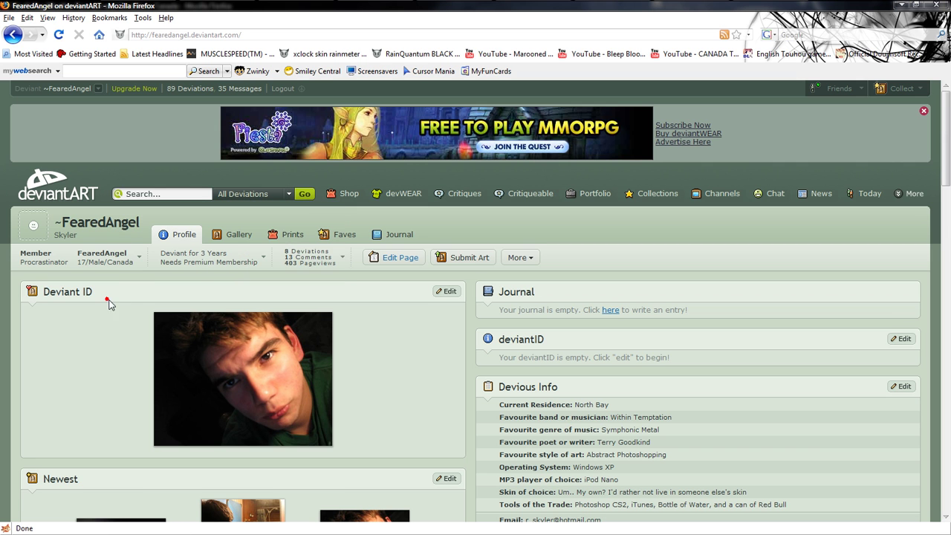
# Step: Go to the Scrapbook section of the profile's gallery and open the Wallpapers deviation to view its download option and artist's comments
pyautogui.click(240, 237)
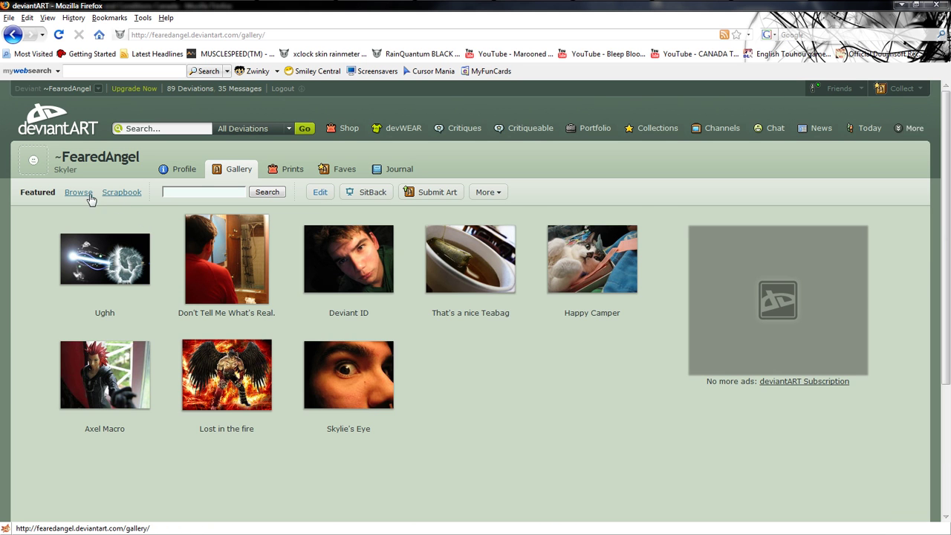
pyautogui.click(113, 196)
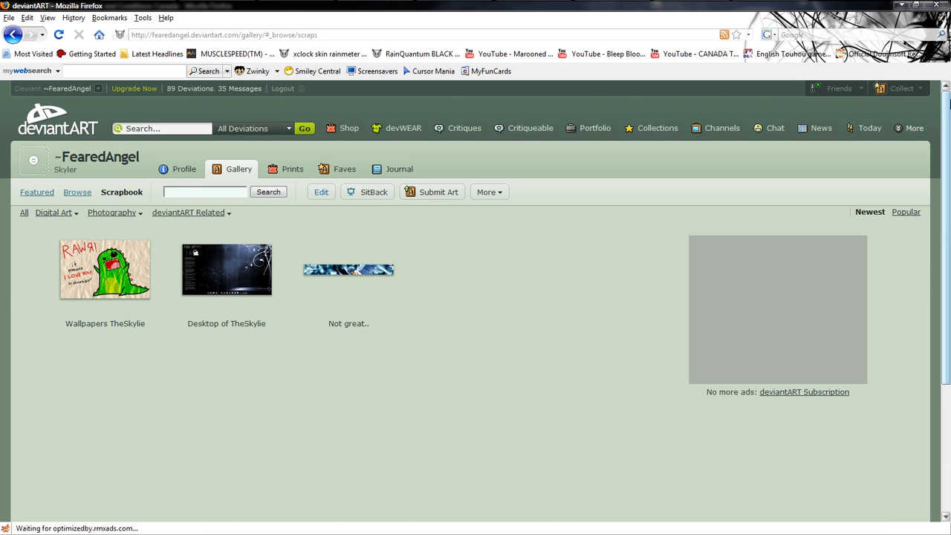
pyautogui.click(105, 271)
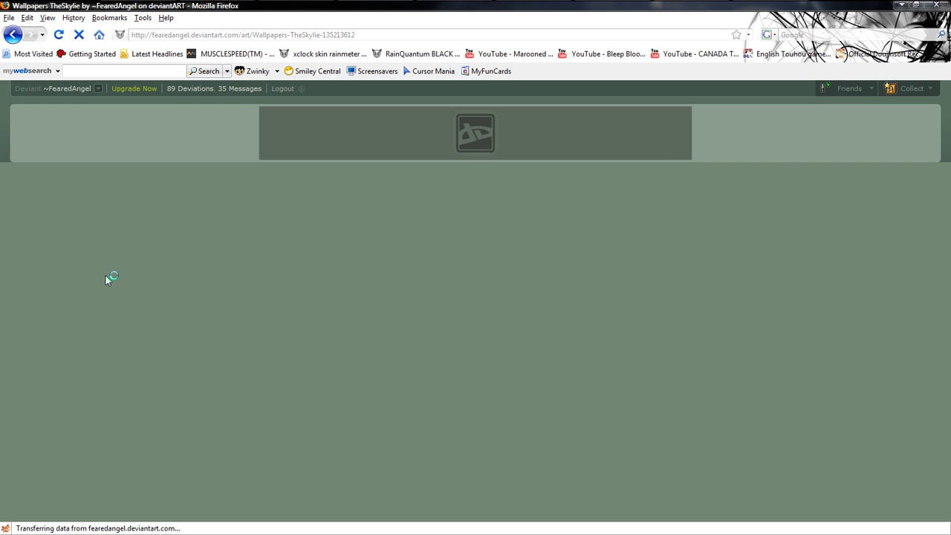
pyautogui.scroll(-1, 719, 277)
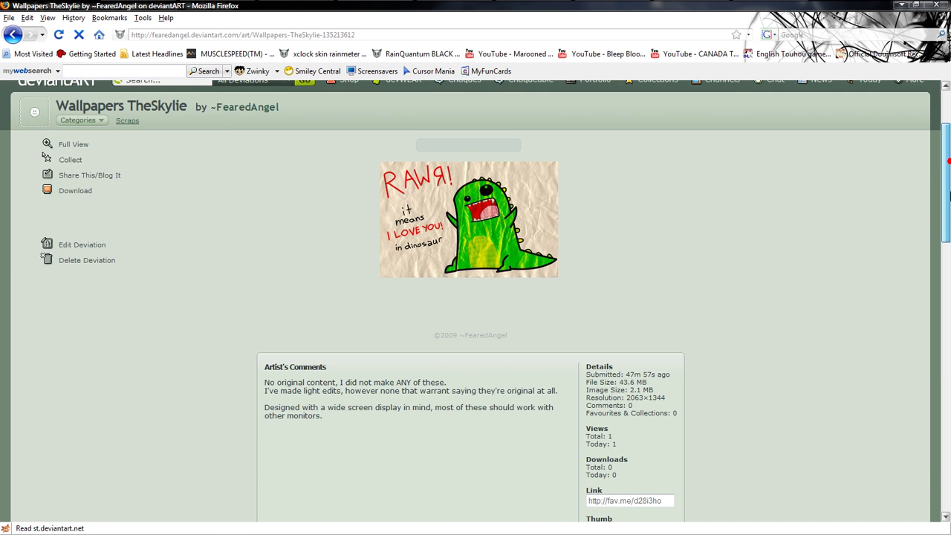